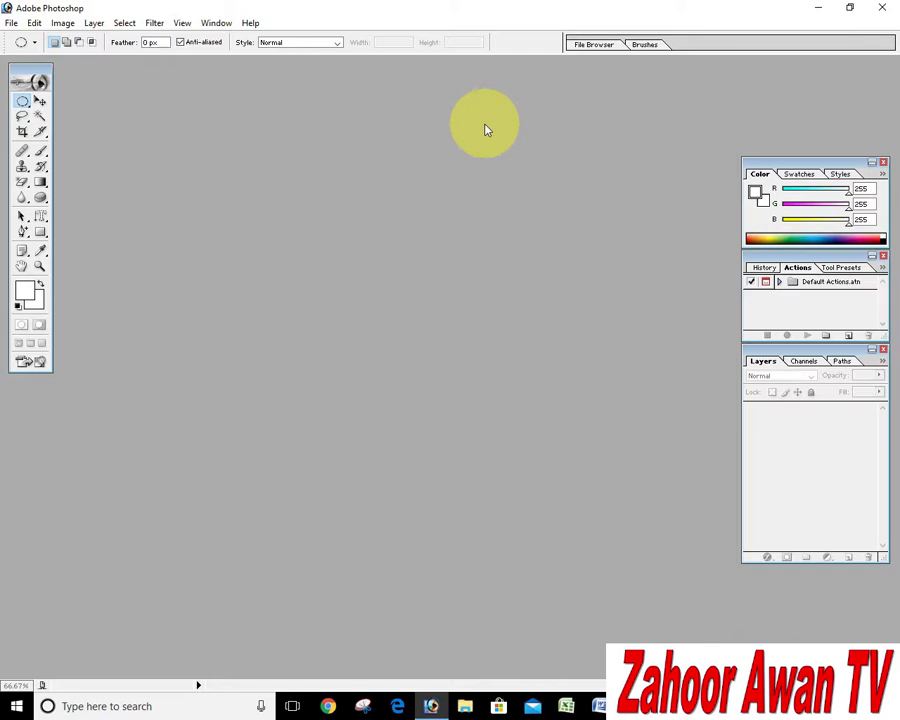
- Hide the Tools, Options, Color, Layers and Actions palettes so the workspace is empty
left_click(218, 23)
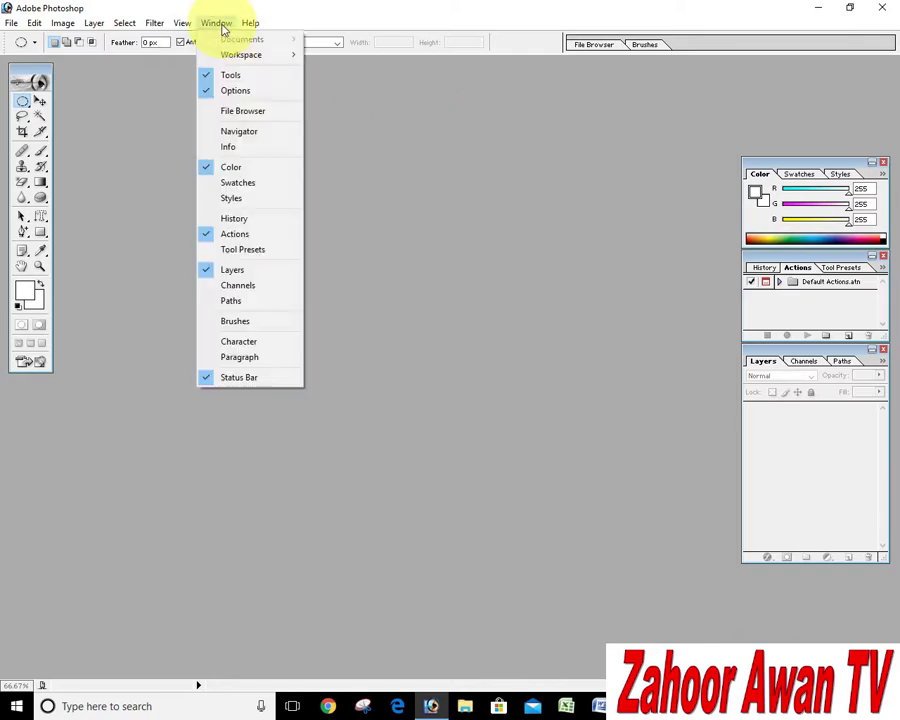
left_click(238, 76)
left_click(224, 28)
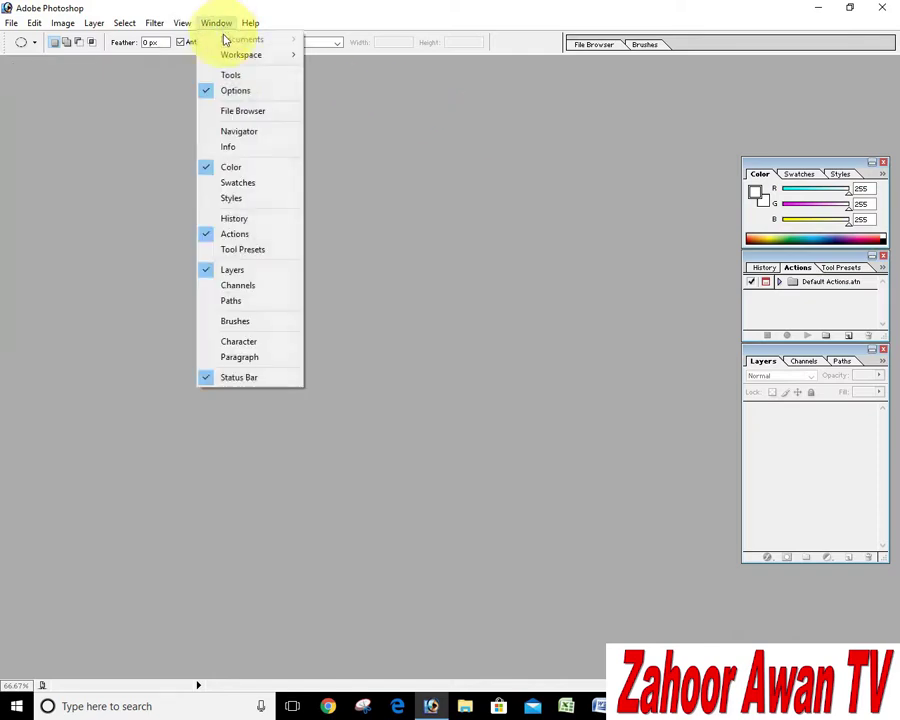
left_click(232, 91)
left_click(214, 22)
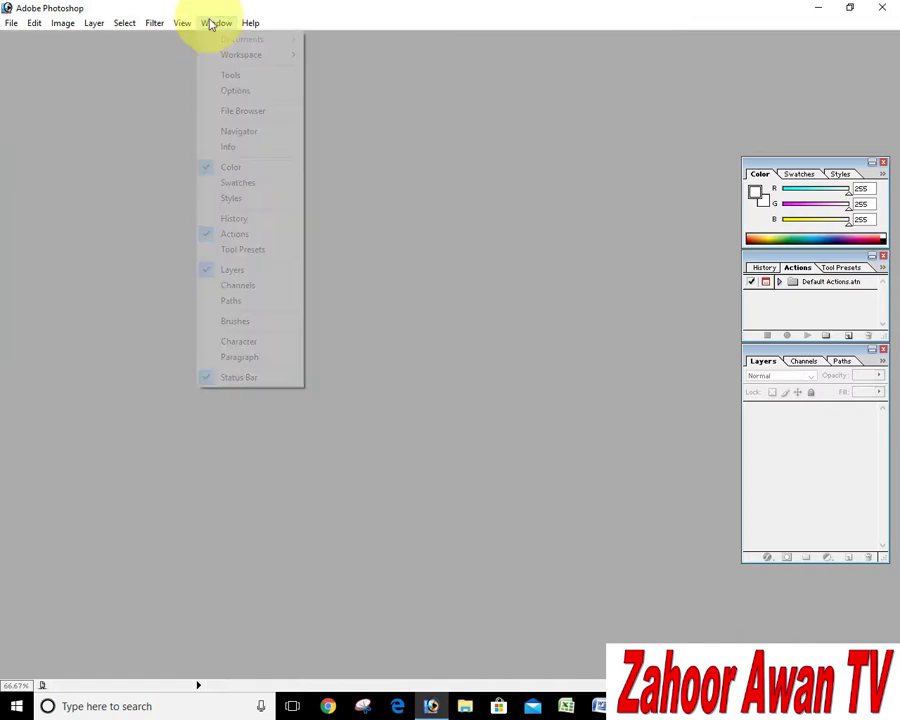
left_click(238, 170)
left_click(220, 25)
left_click(242, 270)
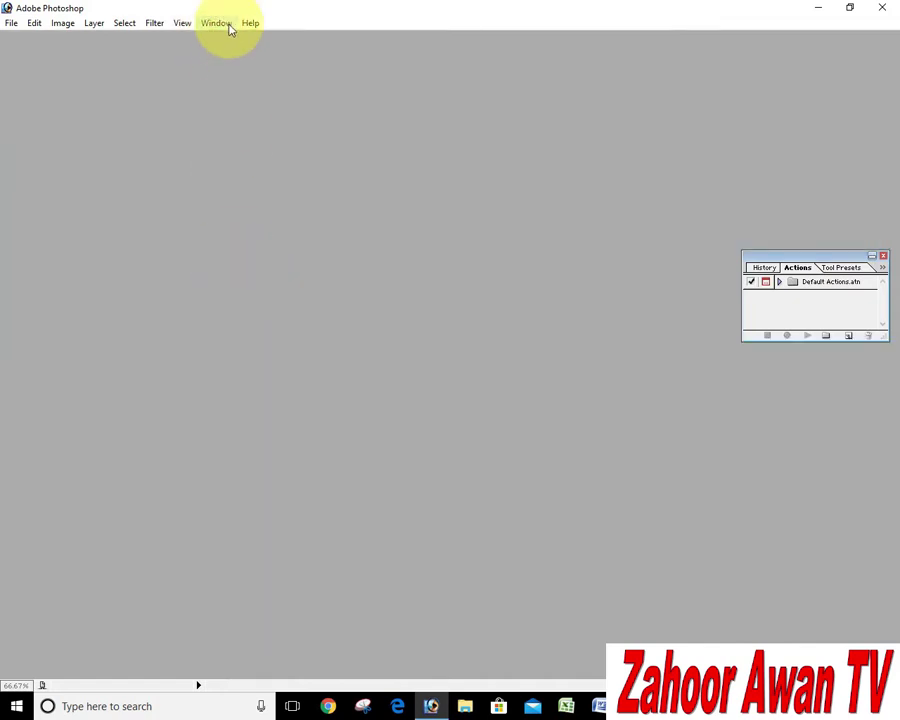
left_click(228, 26)
left_click(240, 234)
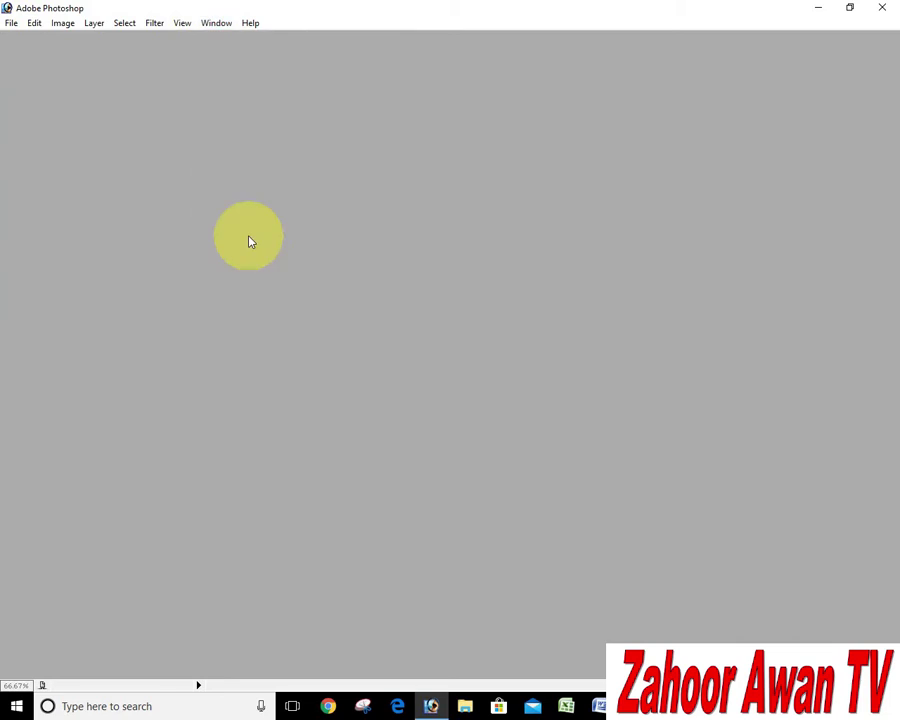
- Show the Tools, Options, Layers and Styles palettes
left_click(211, 26)
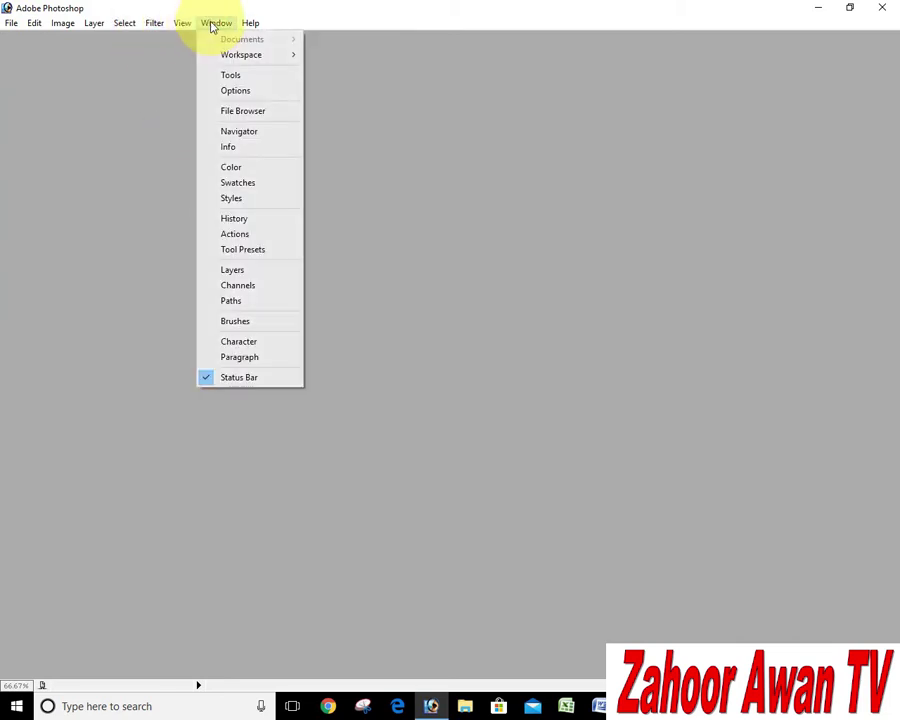
left_click(230, 76)
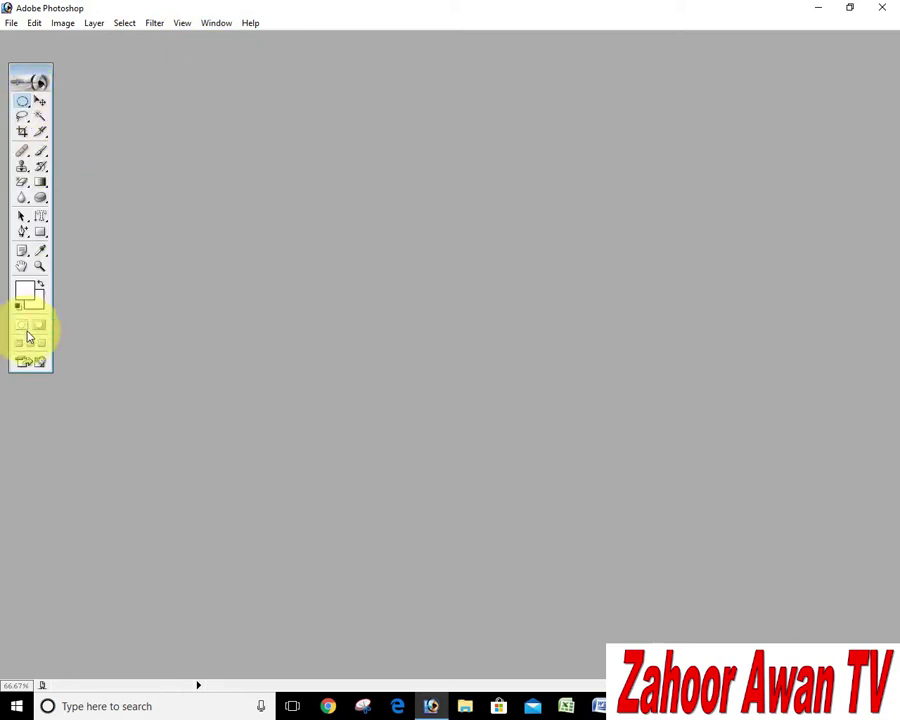
left_click(211, 26)
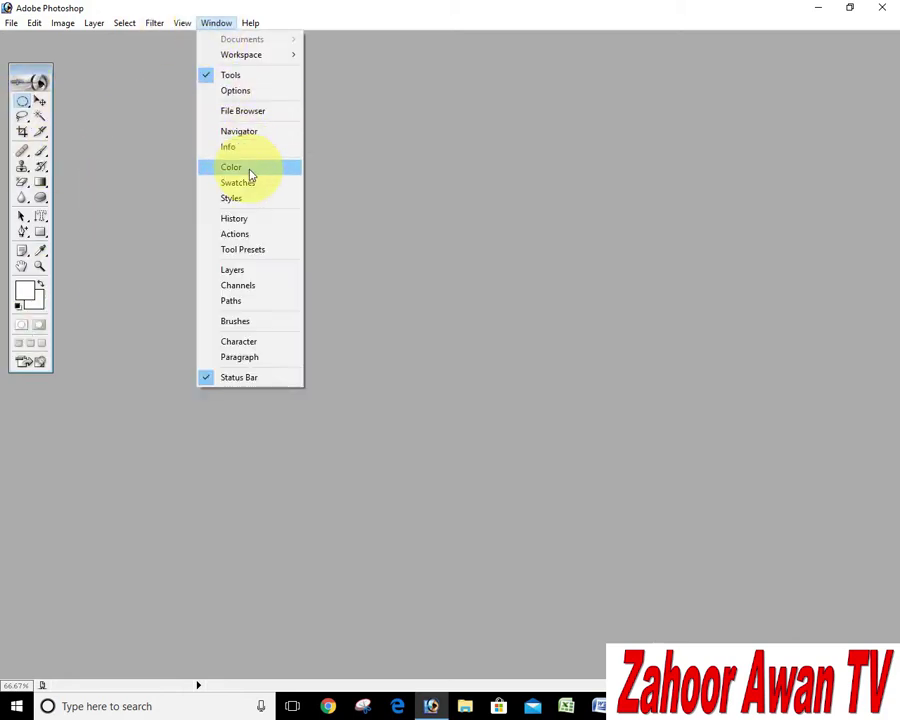
left_click(236, 90)
left_click(216, 24)
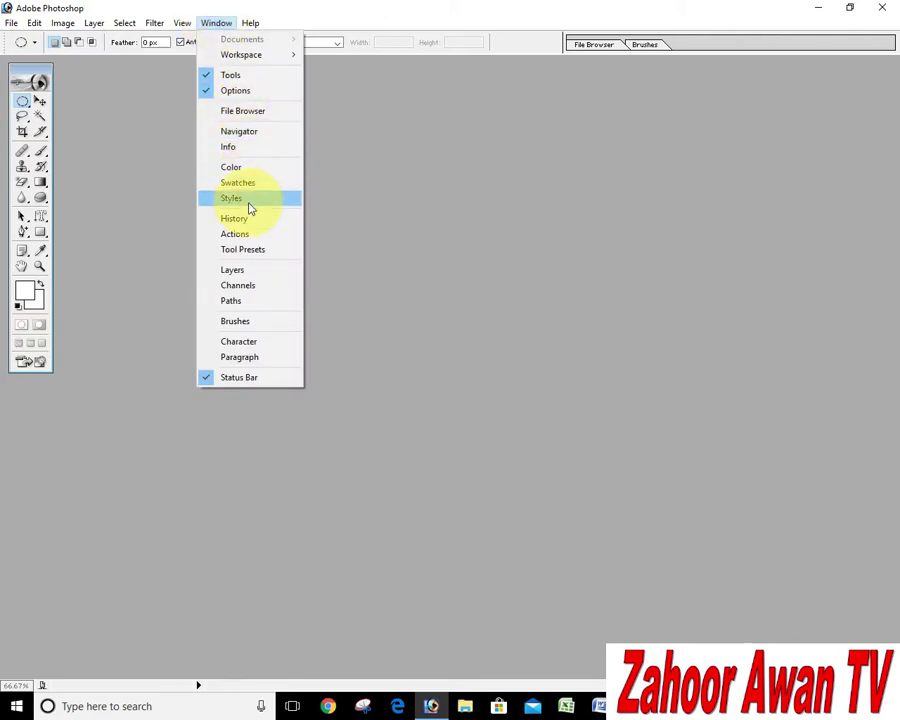
left_click(228, 271)
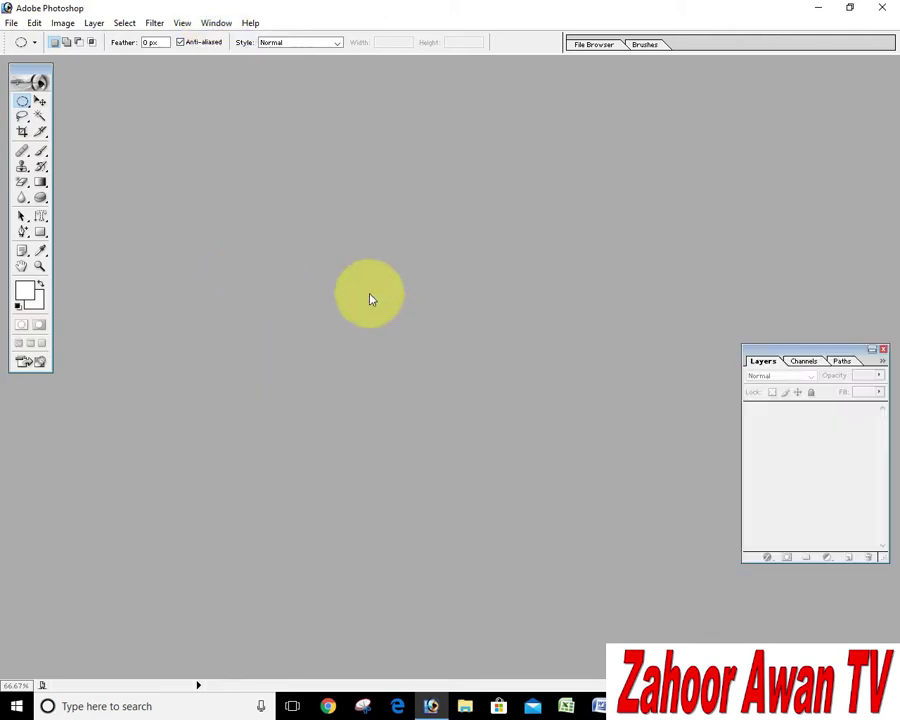
left_click(208, 25)
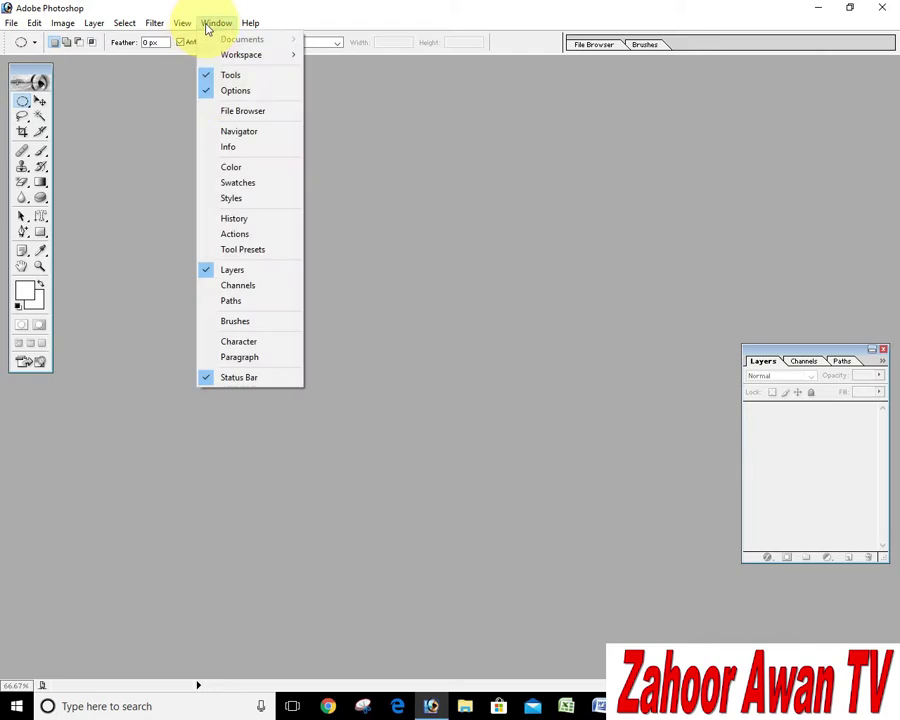
left_click(245, 201)
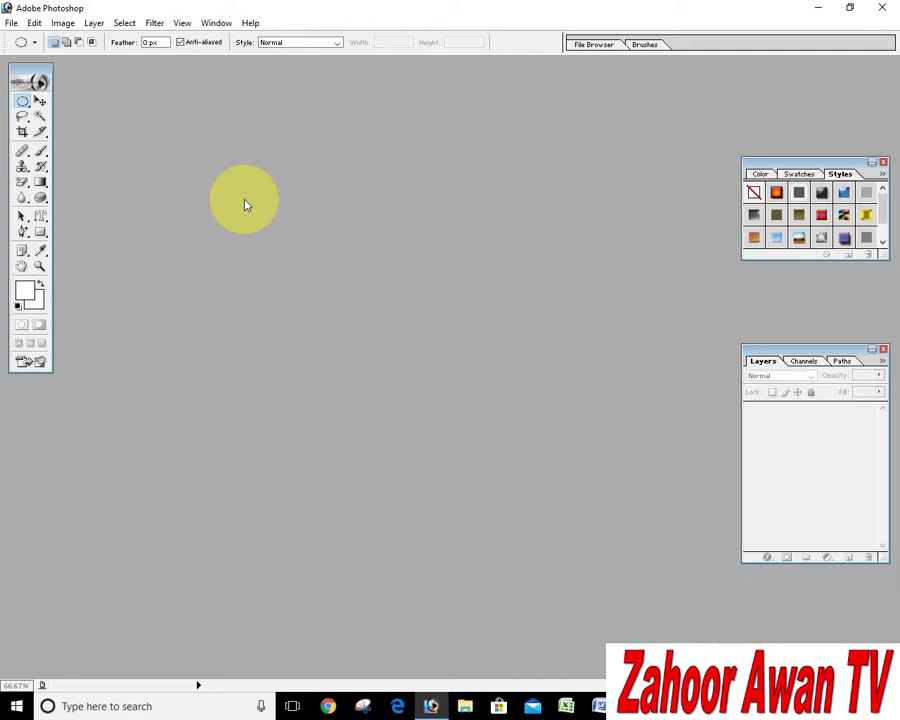
- Switch from the Elliptical Marquee to the Rectangular Marquee tool
left_click(28, 106)
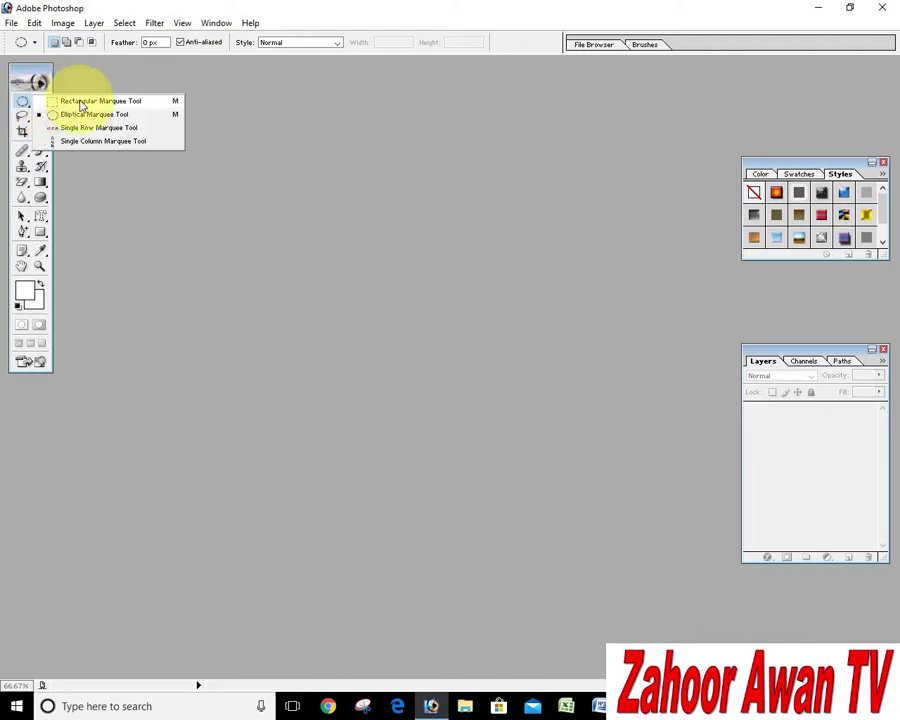
left_click(82, 102)
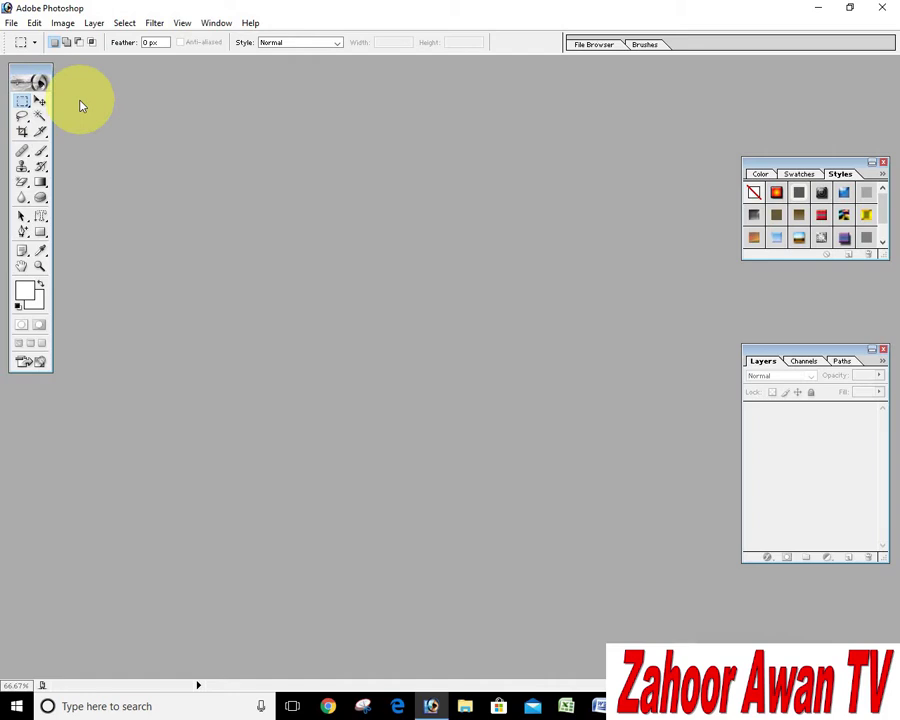
- Create a new 1280 x 720 pixel RGB document at 72 pixels/inch with white contents, trying inches as the width unit before restoring pixels
left_click(14, 24)
left_click(19, 40)
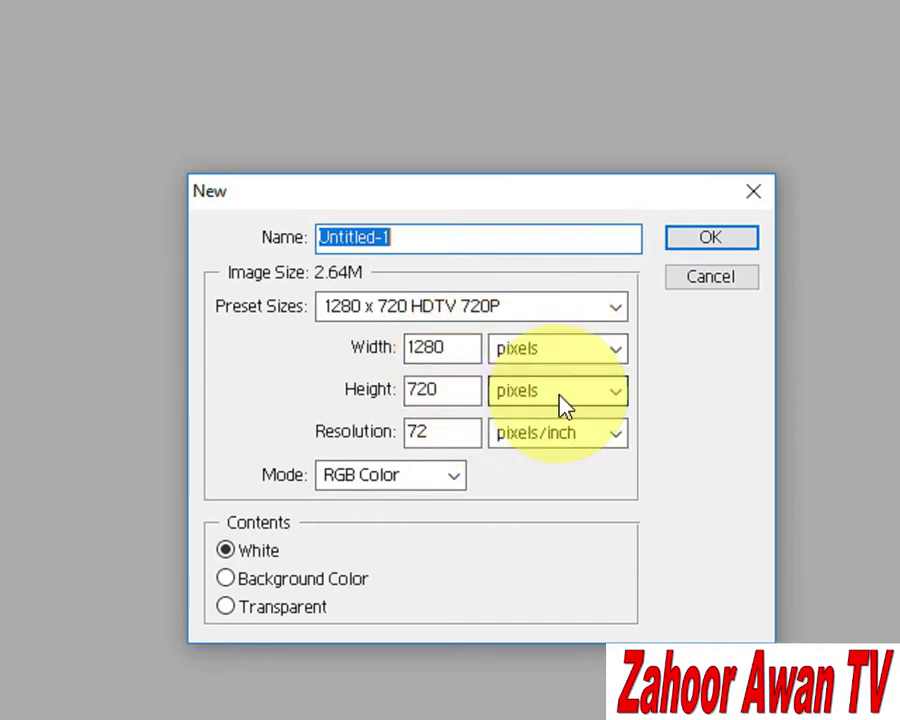
left_click(620, 356)
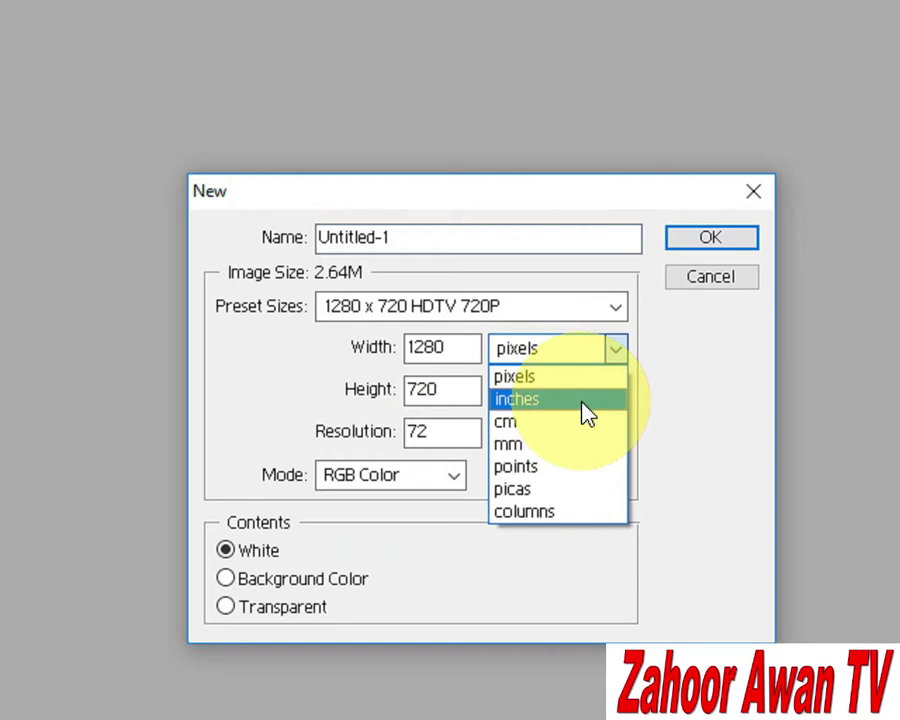
left_click(582, 400)
left_click(615, 352)
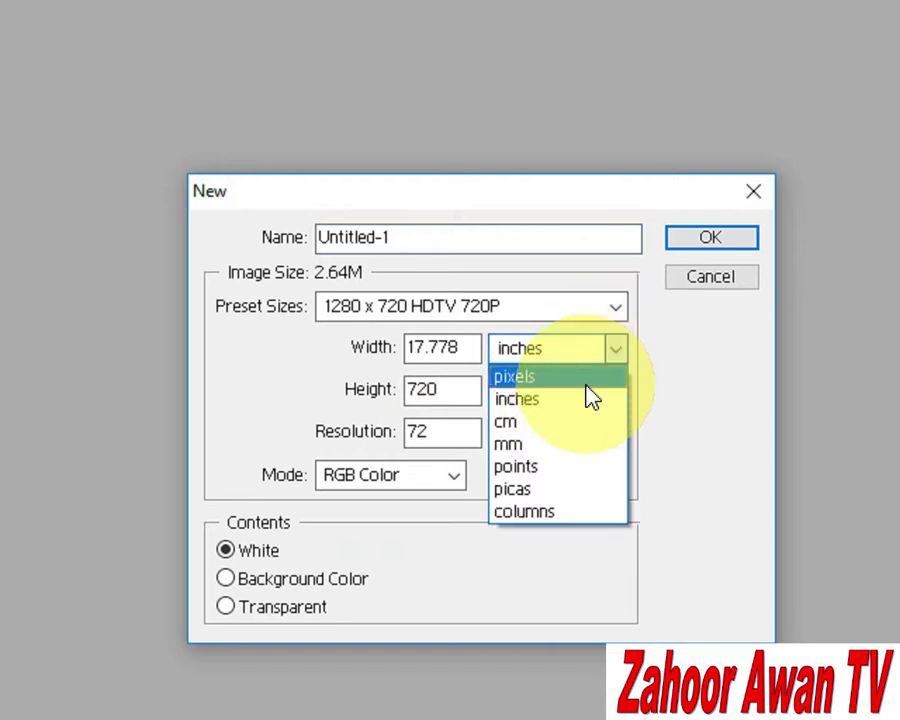
left_click(587, 381)
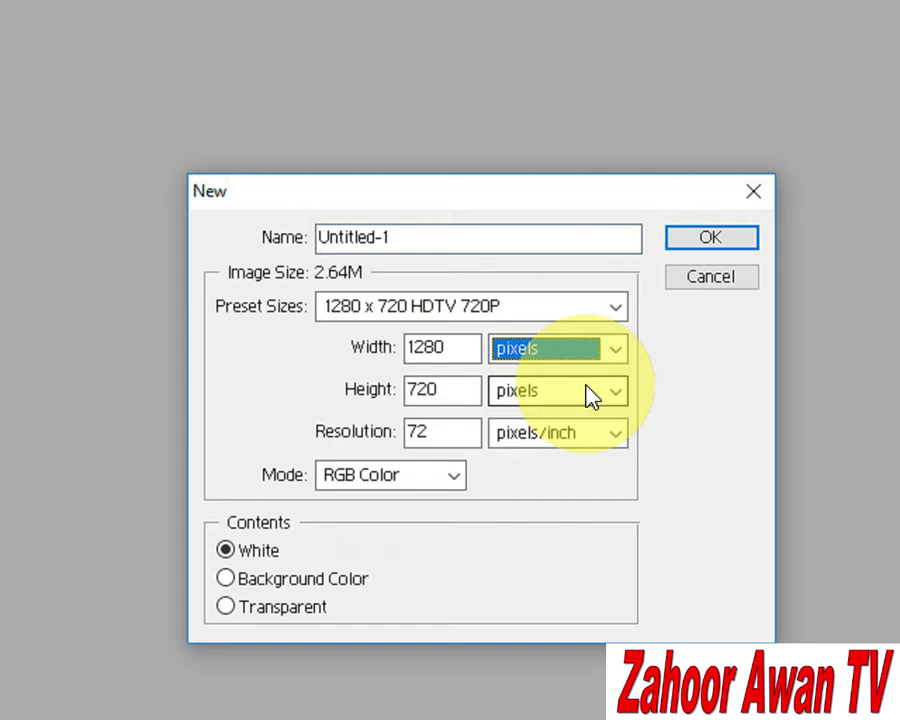
left_click(617, 362)
left_click(620, 365)
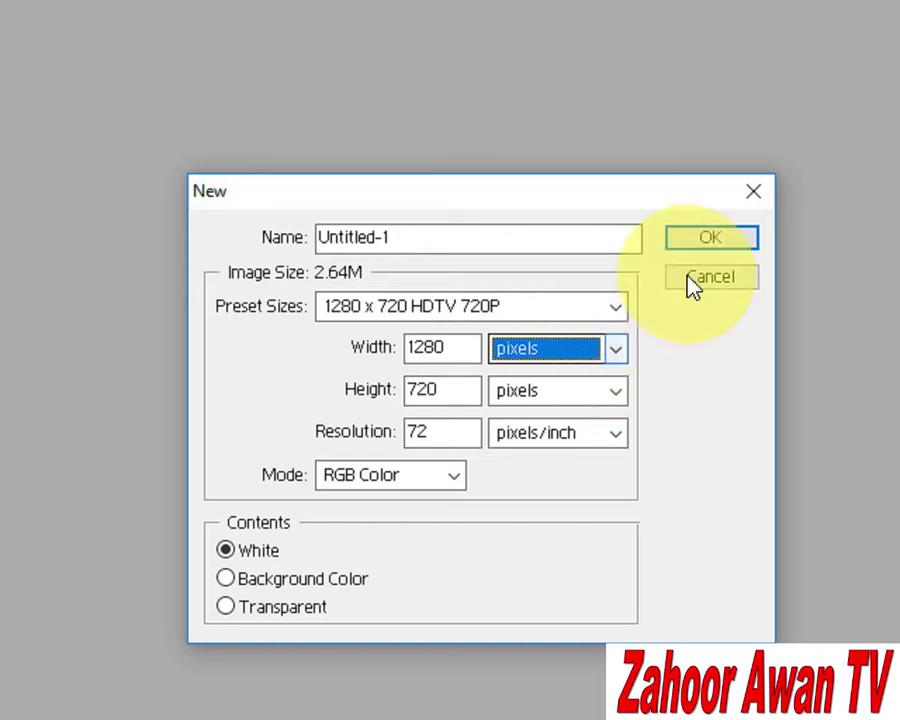
left_click(714, 236)
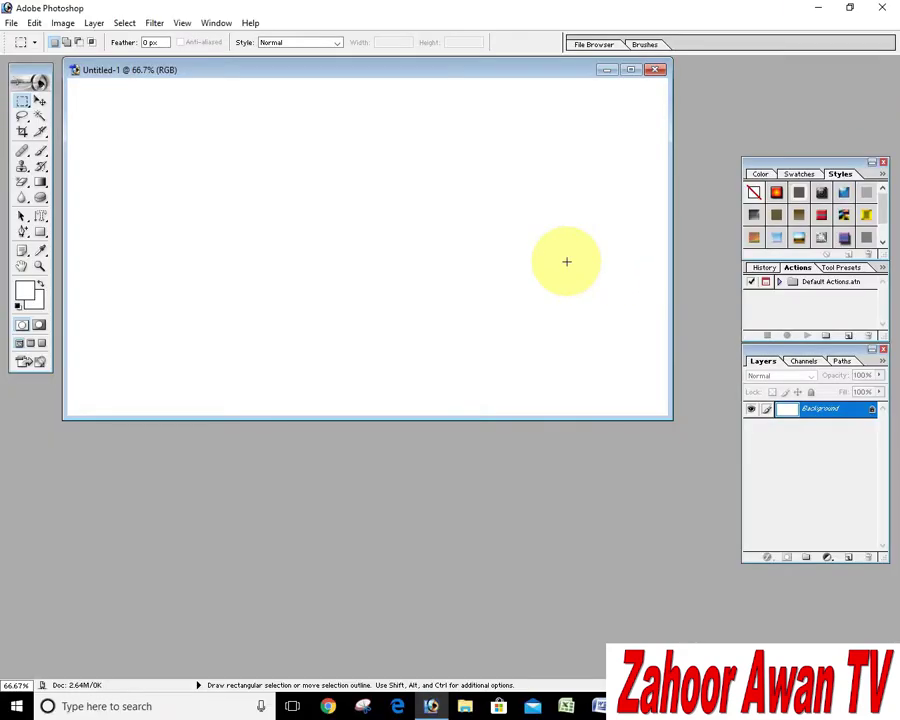
- Open g21.jpg from the images folder with working RGB sRGB IEC61966-2.1 assigned, and move its window to uncover most of the blank document
left_click(600, 44)
double_click(553, 195)
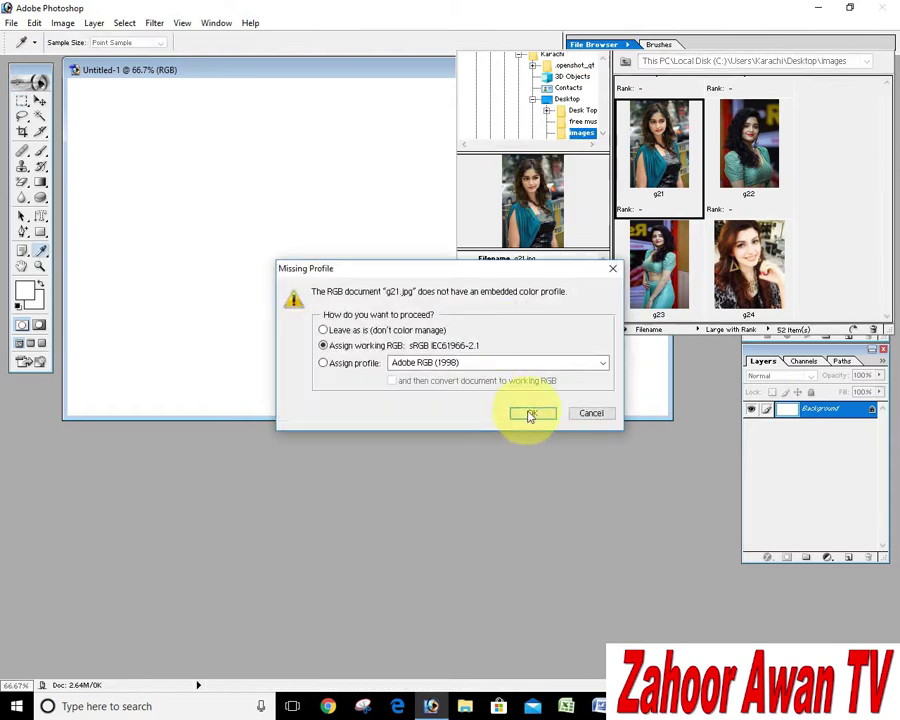
left_click(531, 413)
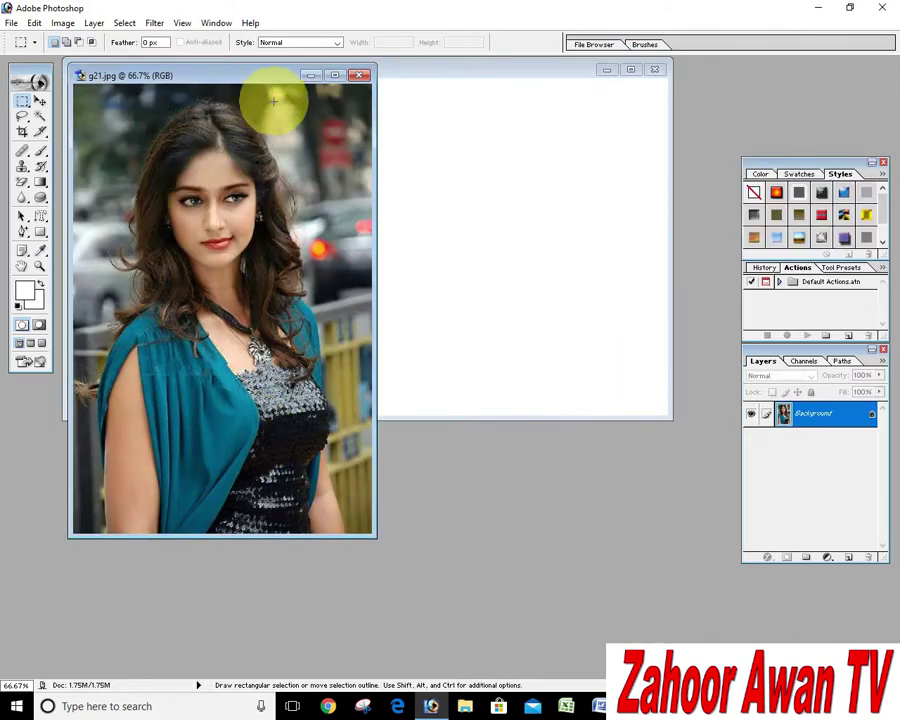
left_click_drag(271, 76, 509, 282)
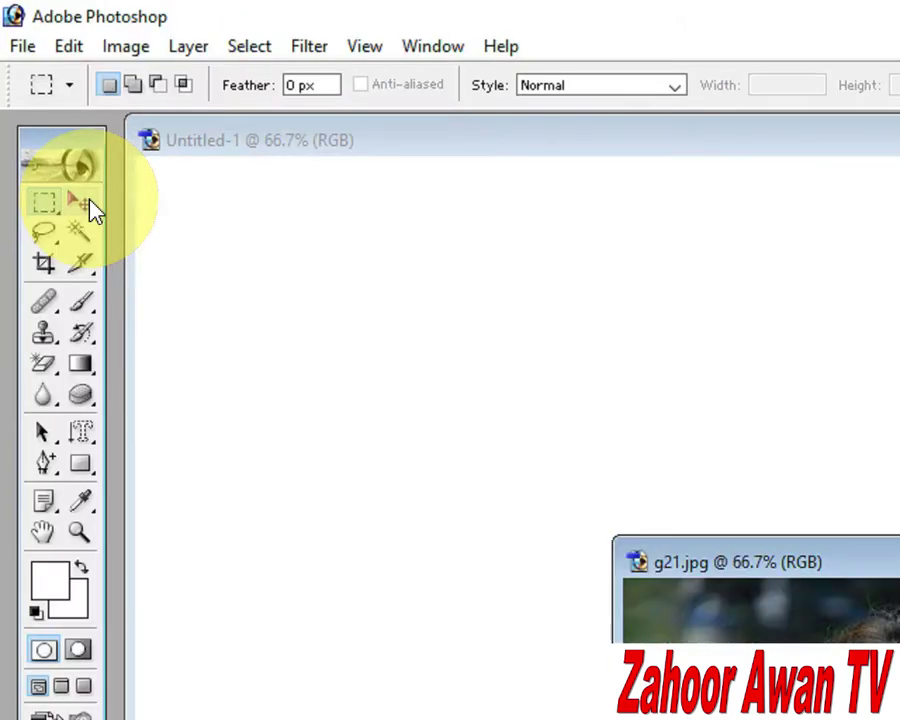
- Copy the whole g21.jpg photo into the Untitled-1 document with the Move tool
left_click(88, 207)
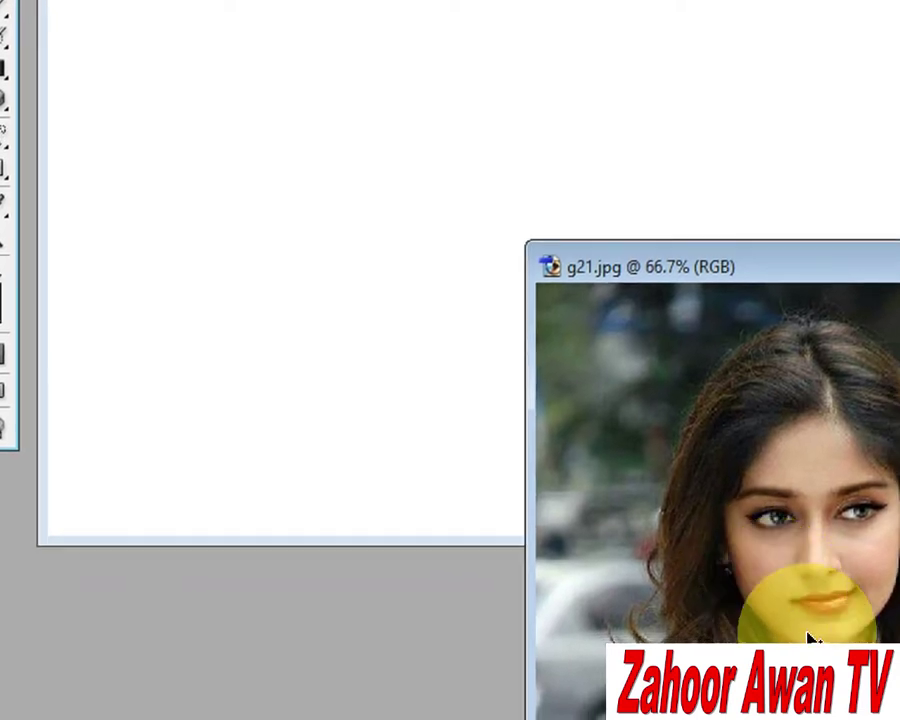
left_click_drag(769, 557, 253, 180)
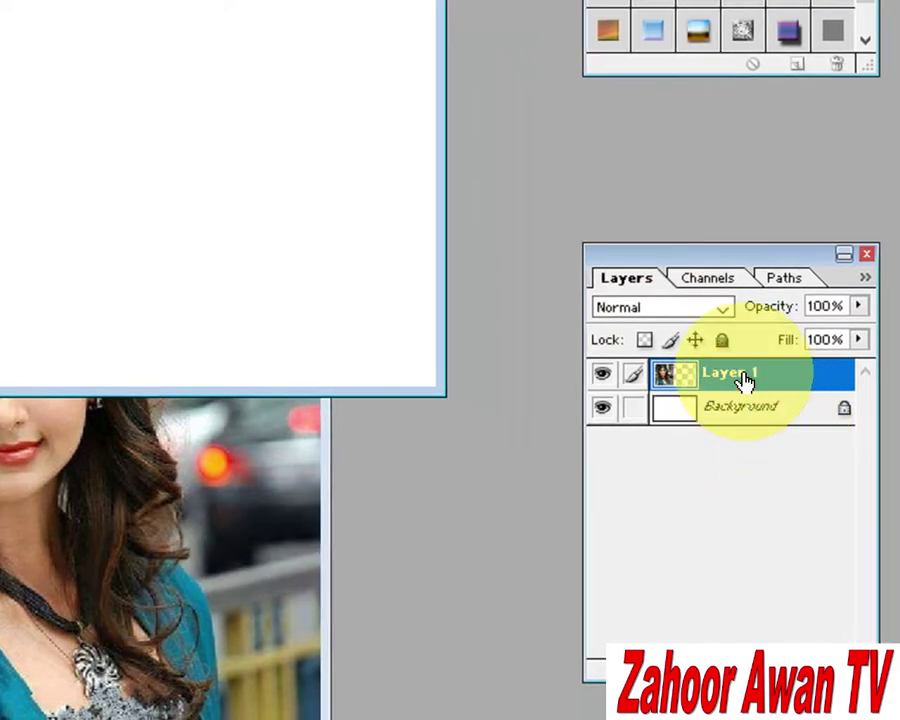
- Delete Layer 1 with the copied photo from the Untitled-1 document
right_click(745, 380)
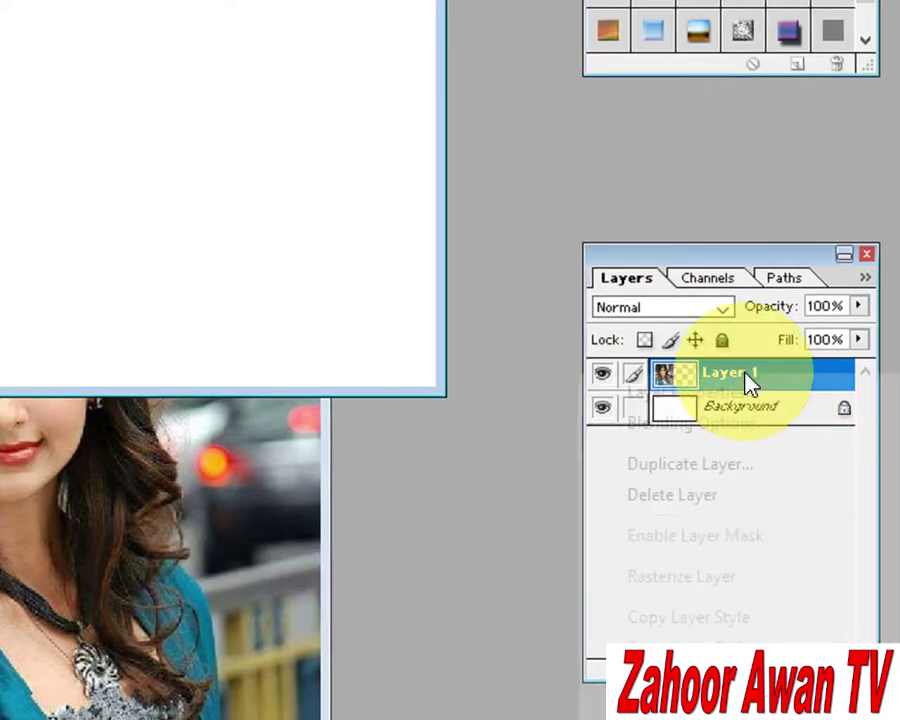
left_click(716, 497)
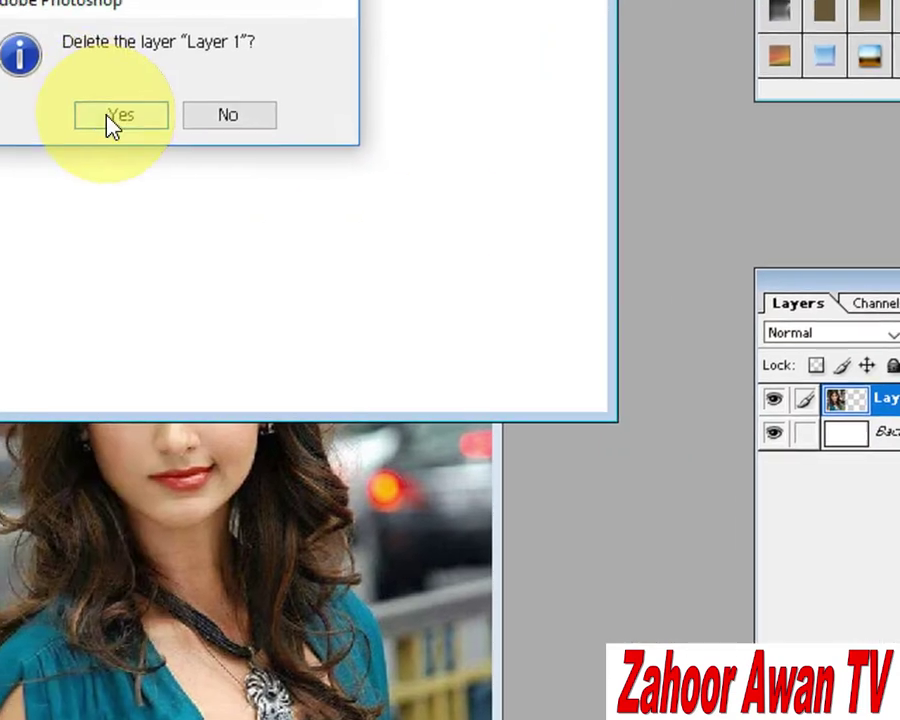
left_click(110, 118)
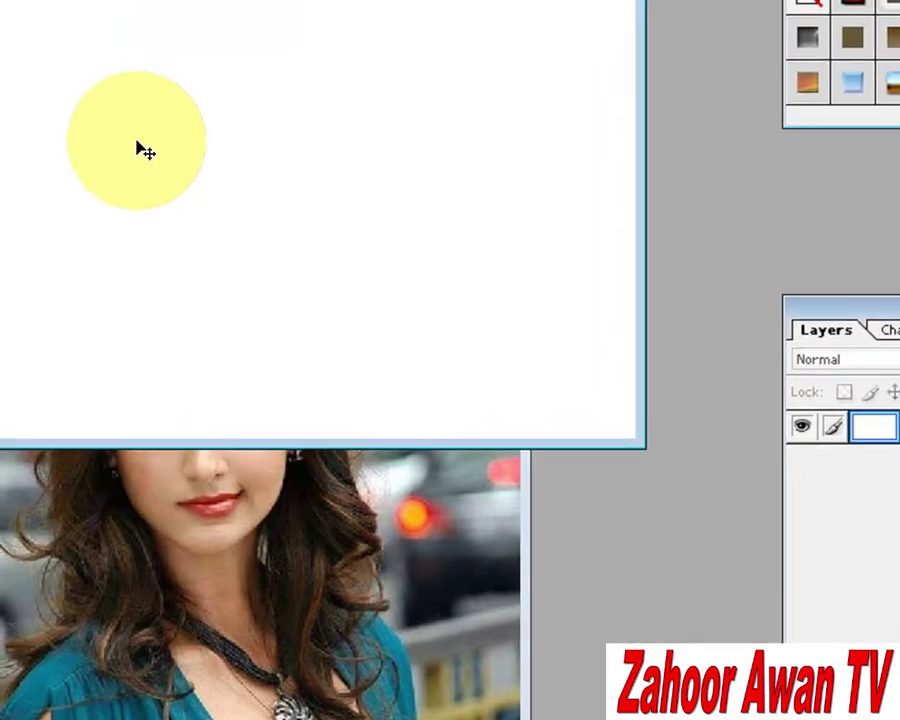
- Copy the g21.jpg photo into Untitled-1 again, placing it along the left edge of the canvas
left_click(278, 582)
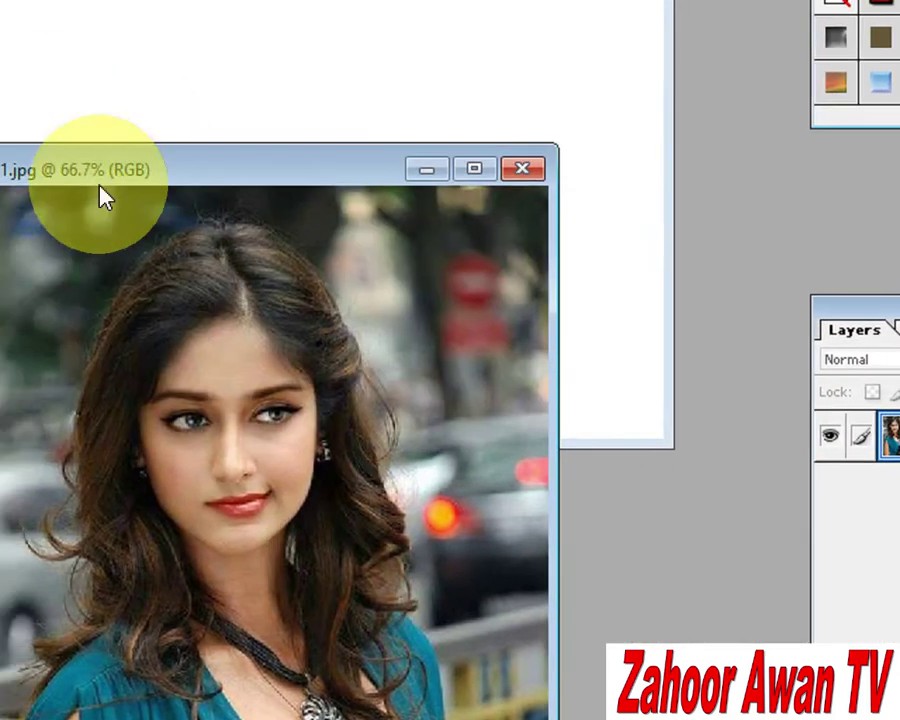
left_click_drag(153, 310, 23, 42)
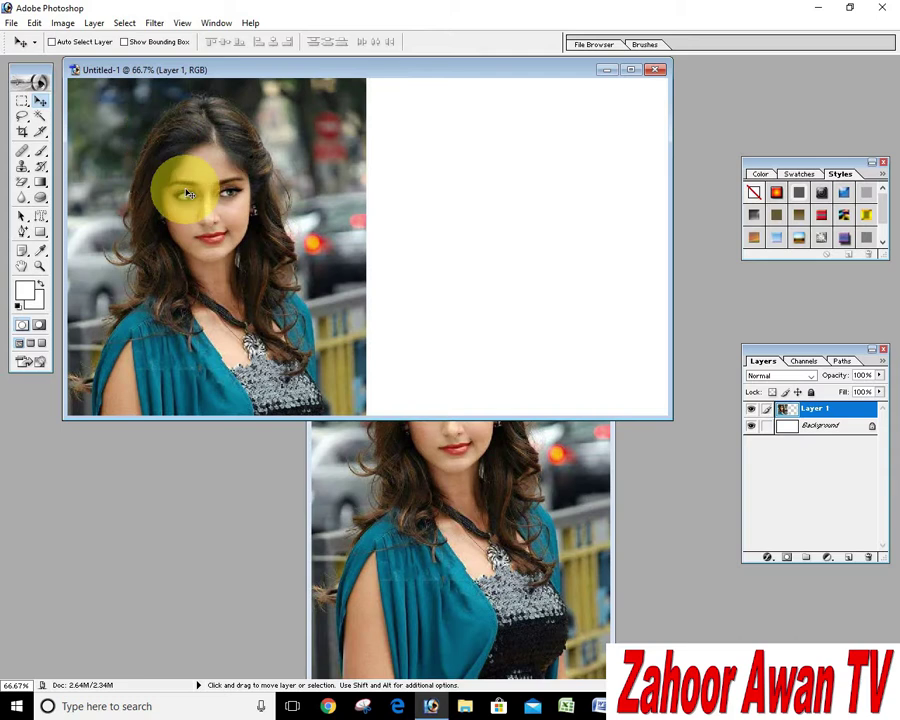
- Make a rectangular marquee selection around the woman's head and shoulders in g21.jpg, and move its window up to show the whole photo
left_click(21, 104)
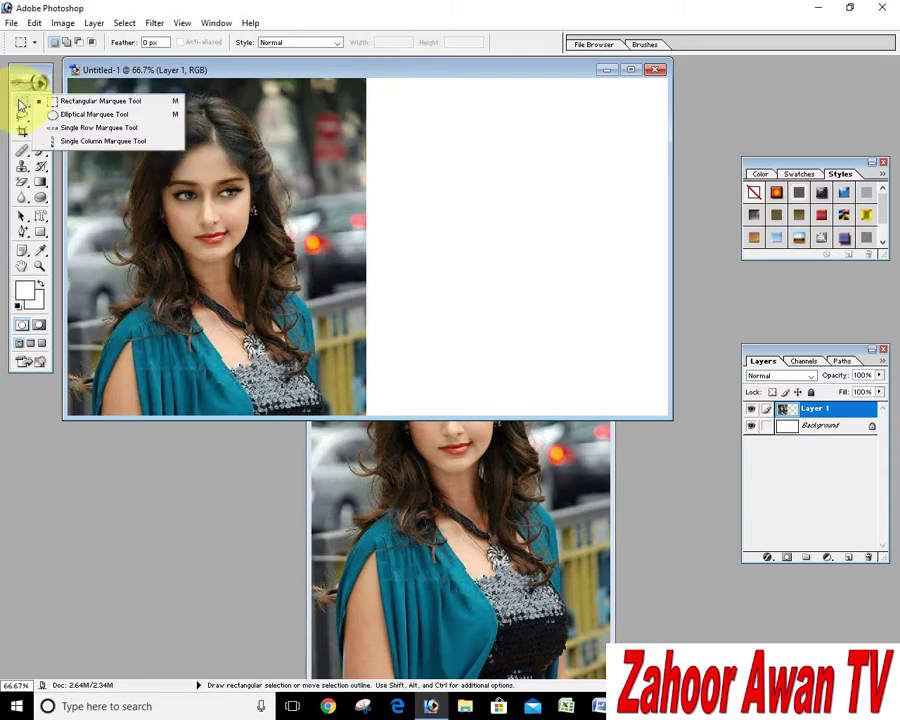
left_click(83, 104)
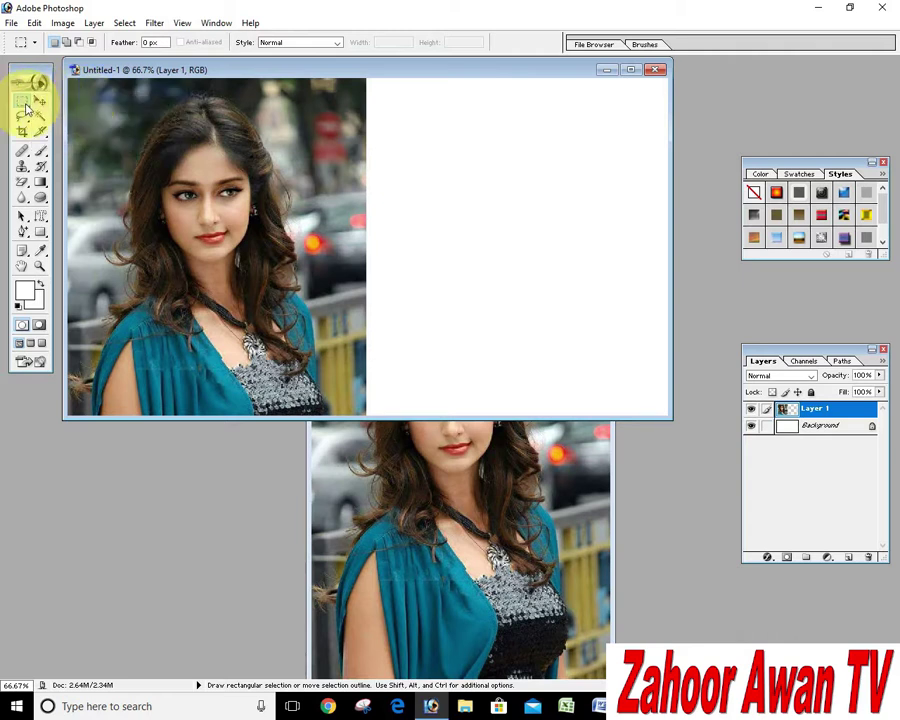
left_click(388, 462)
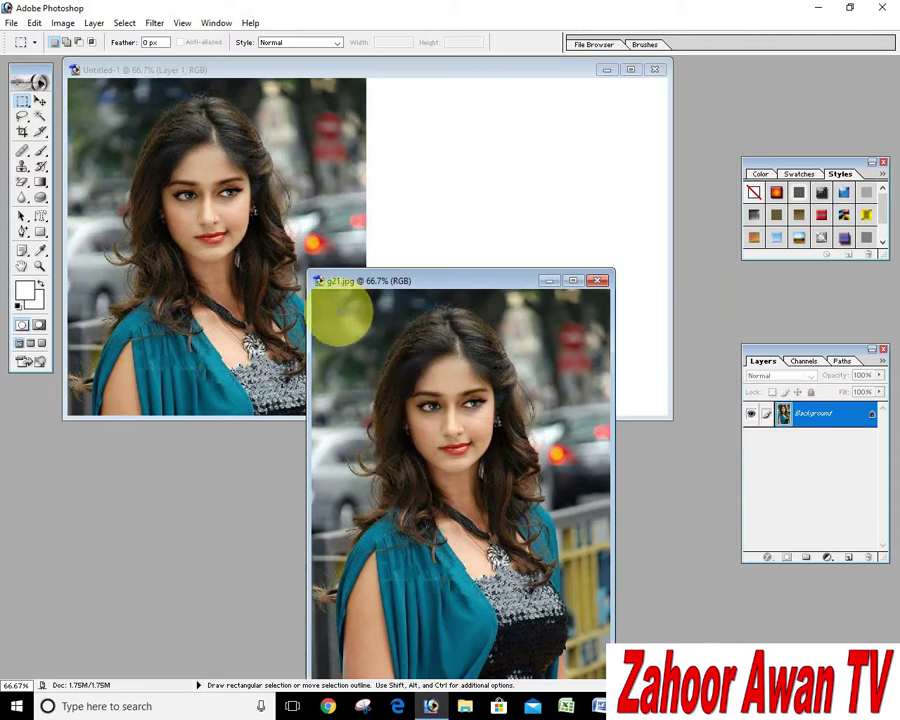
left_click_drag(333, 308, 575, 555)
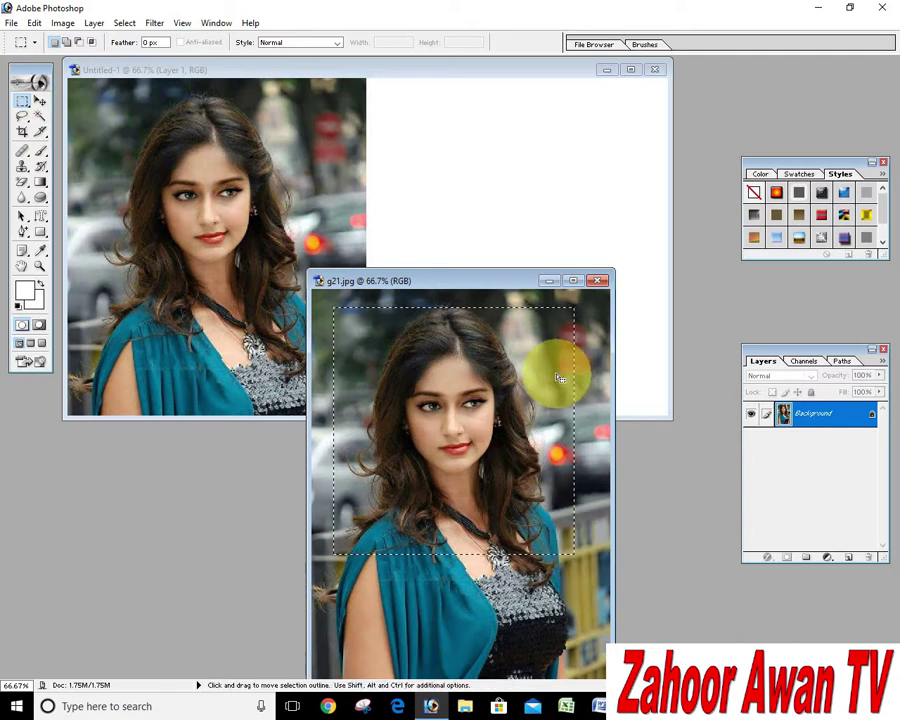
left_click_drag(510, 279, 500, 118)
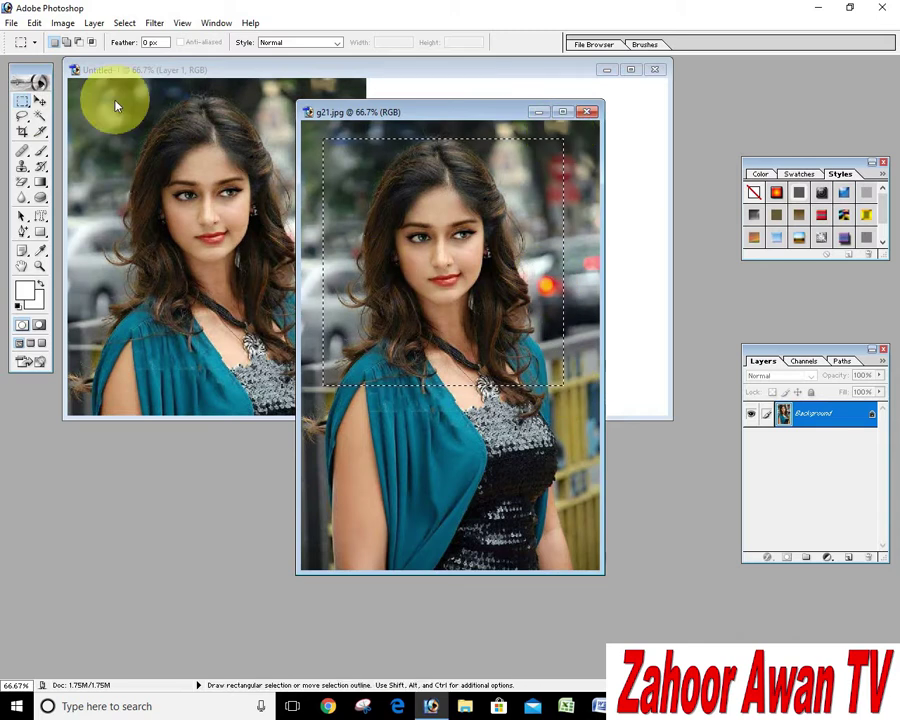
- Shift the rectangular selection outline slightly up and to the right in g21.jpg, and deselect it
key("F9")
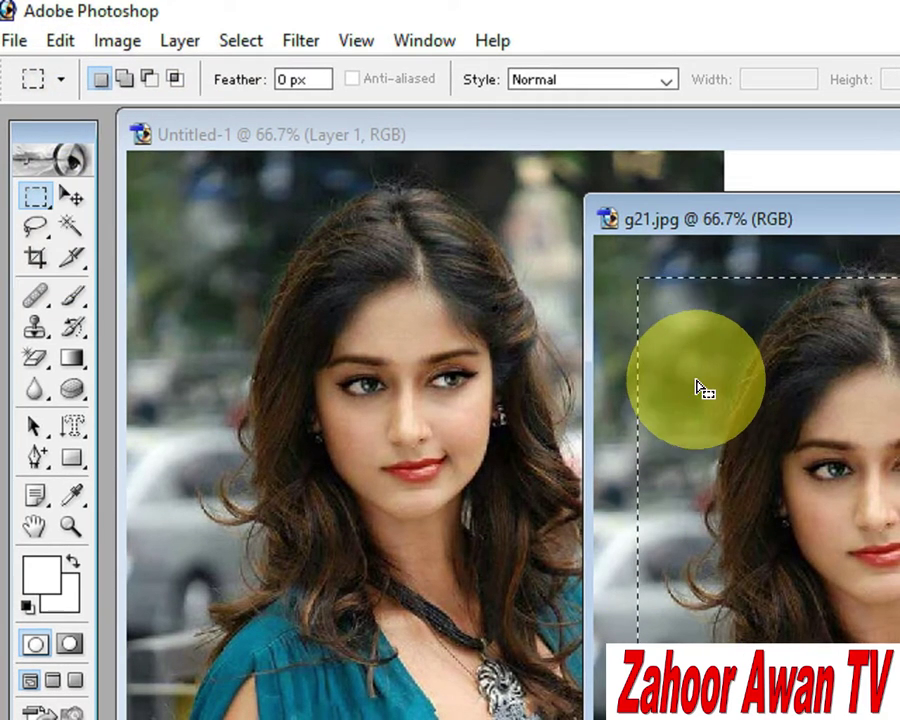
left_click_drag(696, 378, 725, 366)
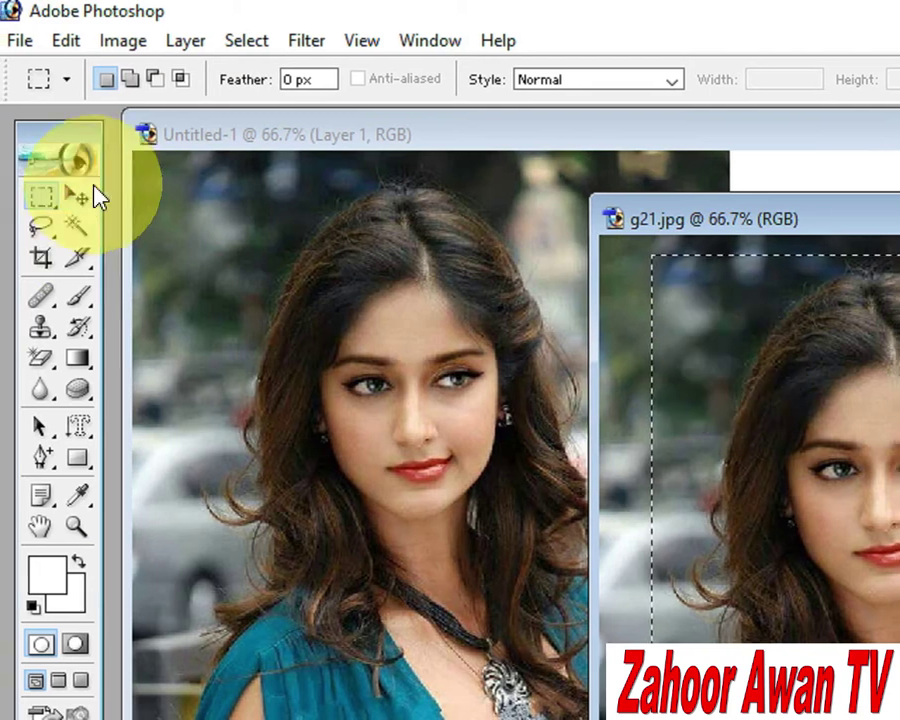
left_click(72, 194)
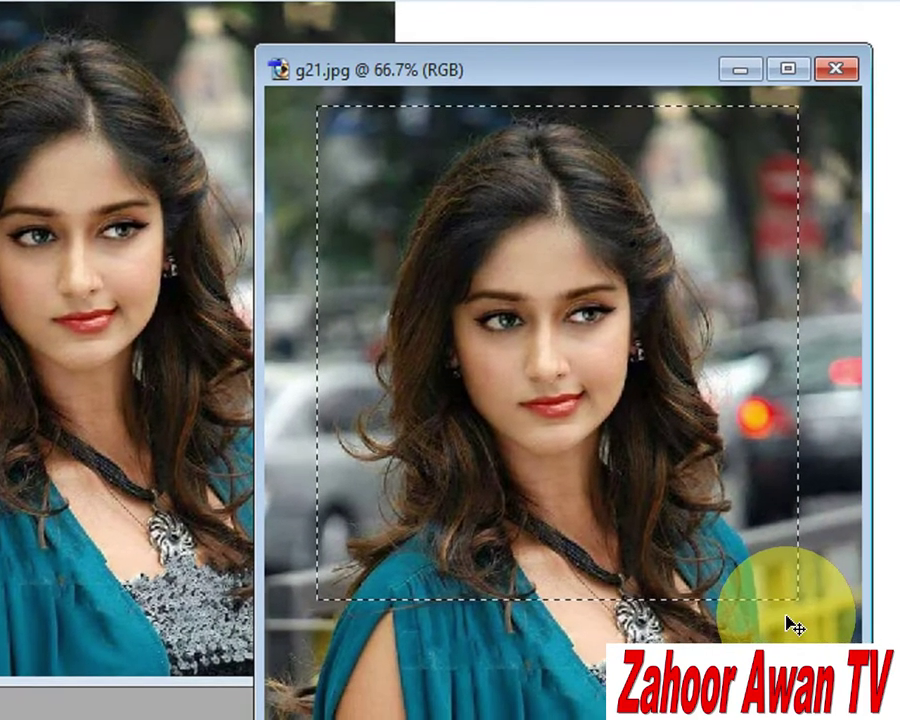
key("ctrl+d")
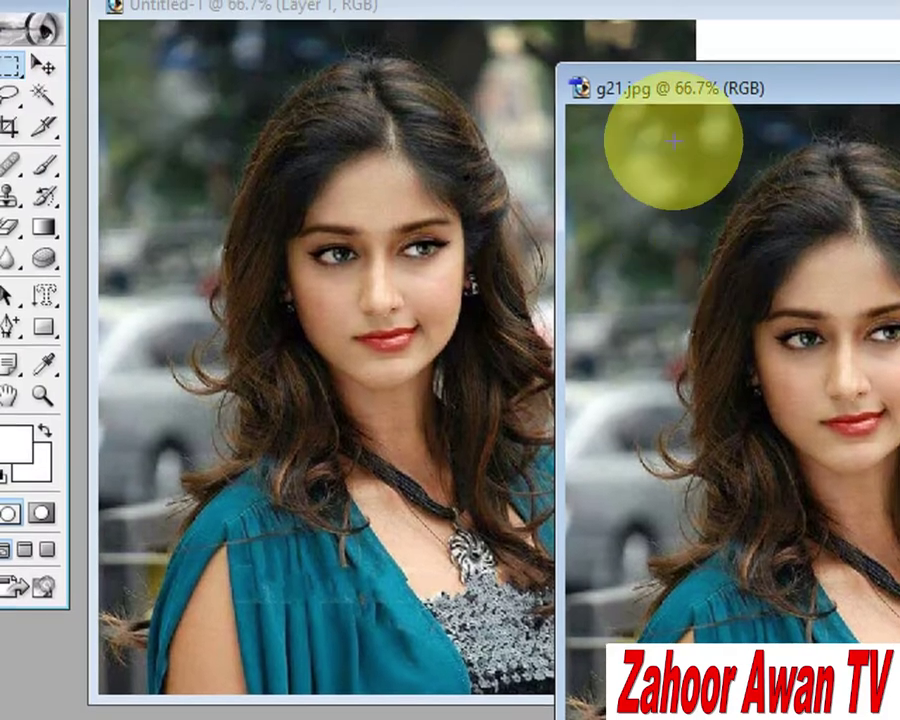
- Draw a rectangular selection around the woman's head in g21.jpg and extend it over her shoulders with overlapping rectangles in Add to selection mode
left_click_drag(670, 131, 881, 563)
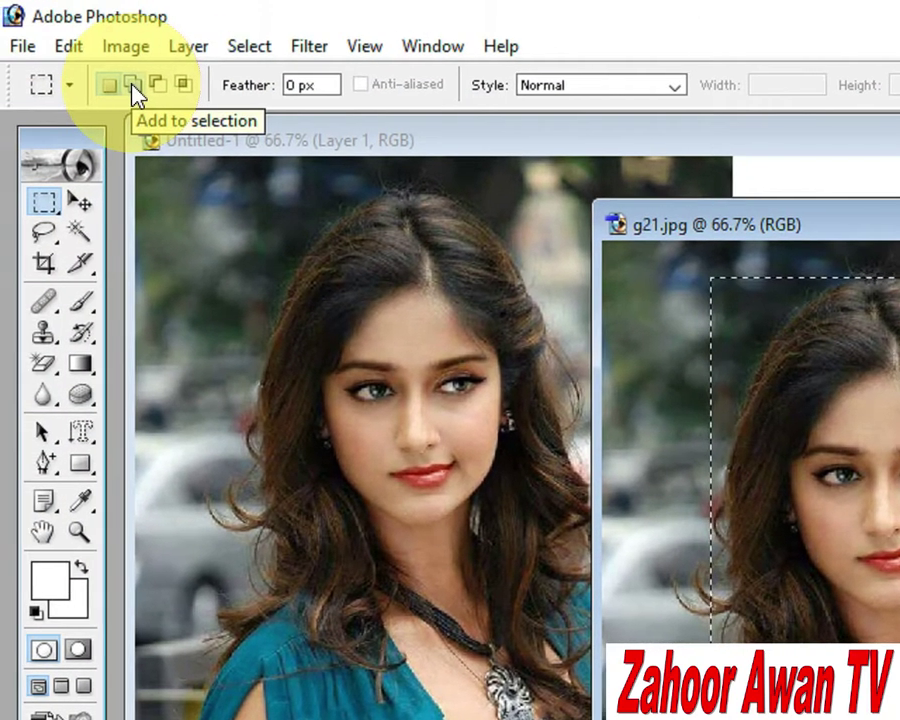
left_click(133, 86)
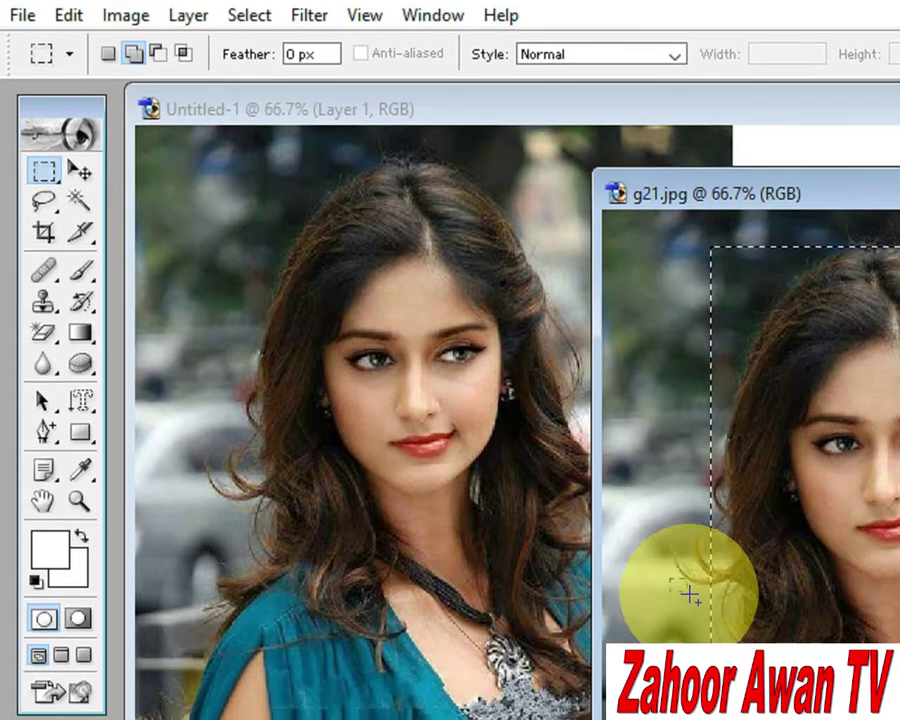
left_click_drag(670, 592, 838, 719)
left_click_drag(800, 620, 895, 640)
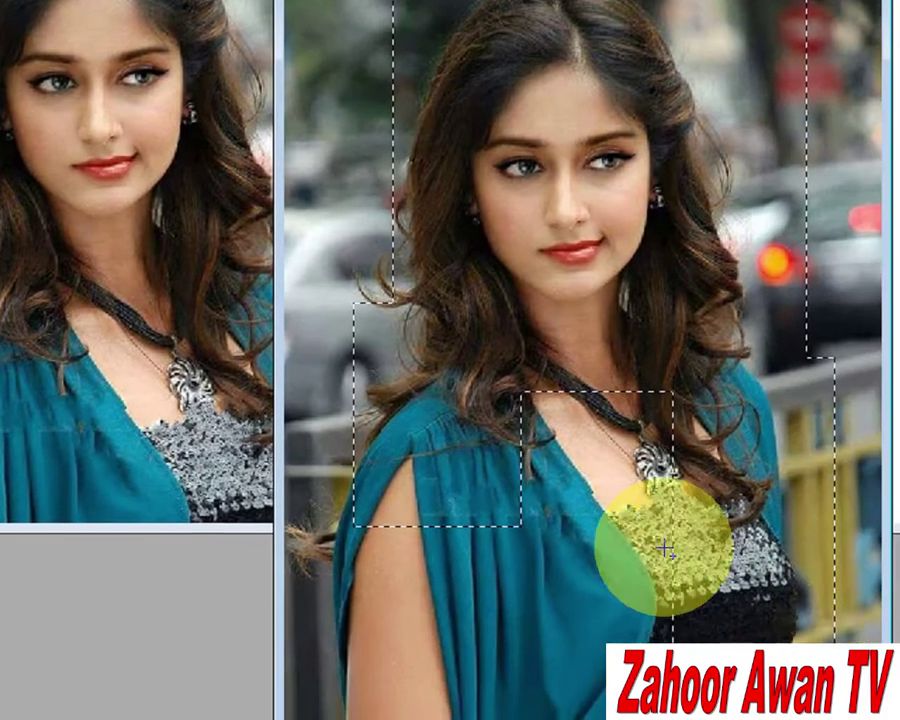
left_click_drag(665, 558, 692, 624)
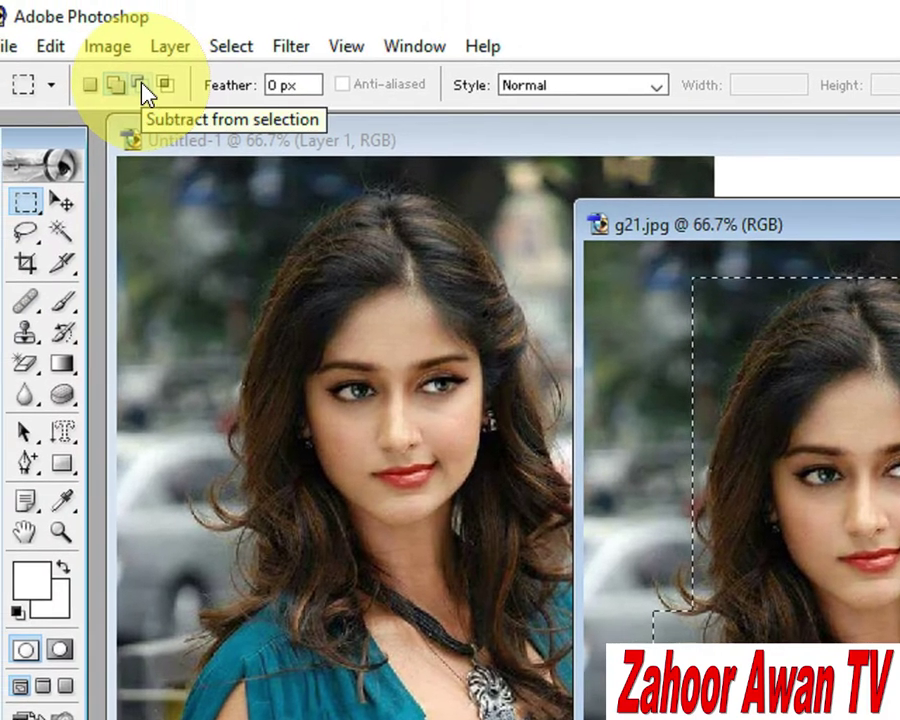
- In Subtract from selection mode, cut away the selection's area below the chin and notch its four corners with small rectangles
left_click(145, 89)
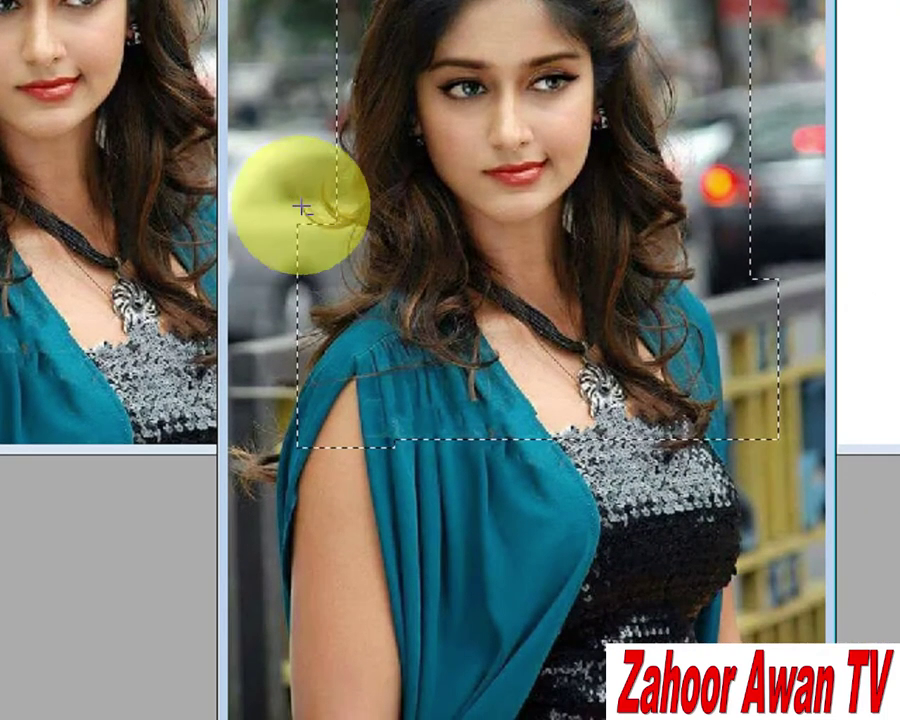
left_click_drag(299, 219, 760, 482)
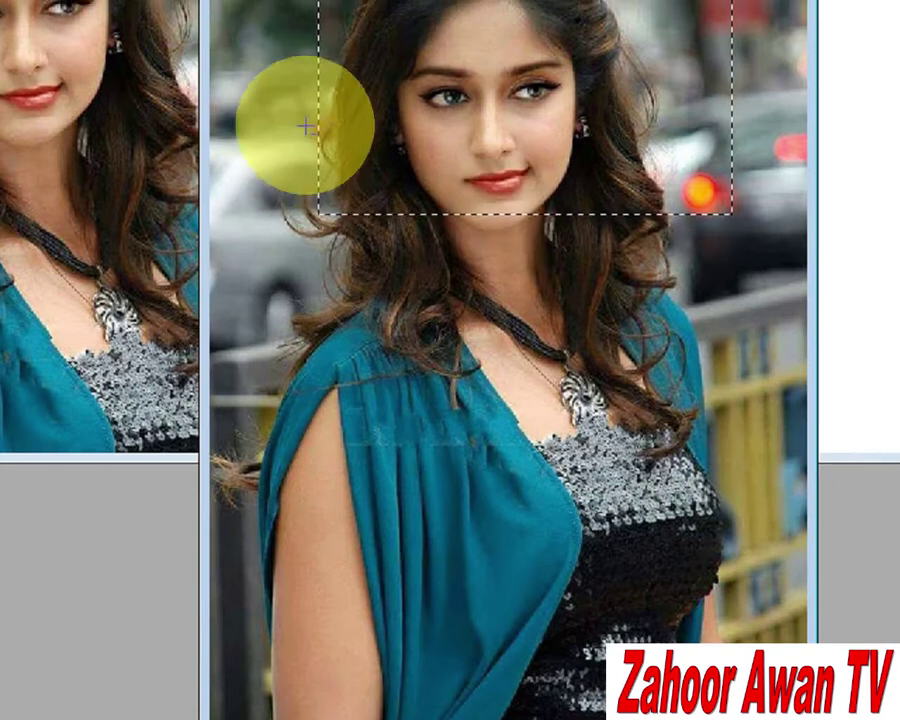
left_click_drag(296, 113, 361, 213)
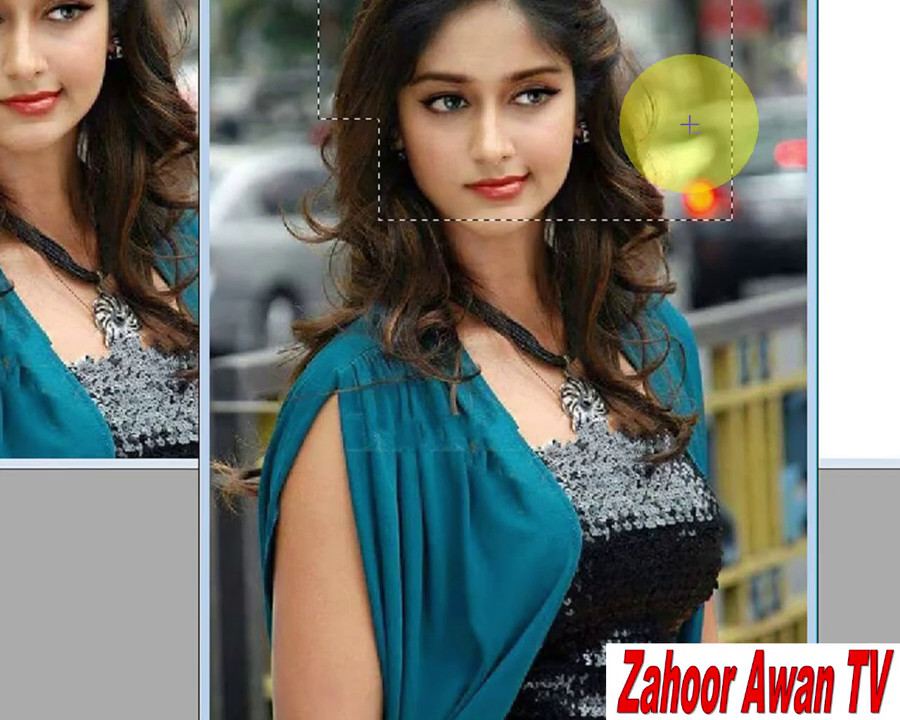
left_click_drag(688, 118, 724, 214)
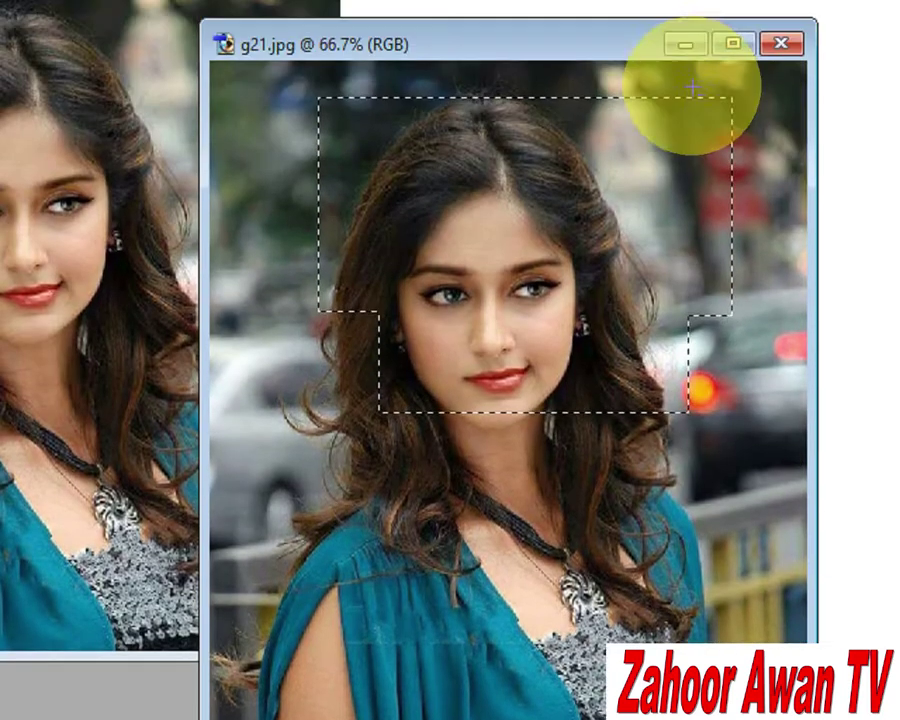
left_click_drag(692, 88, 745, 172)
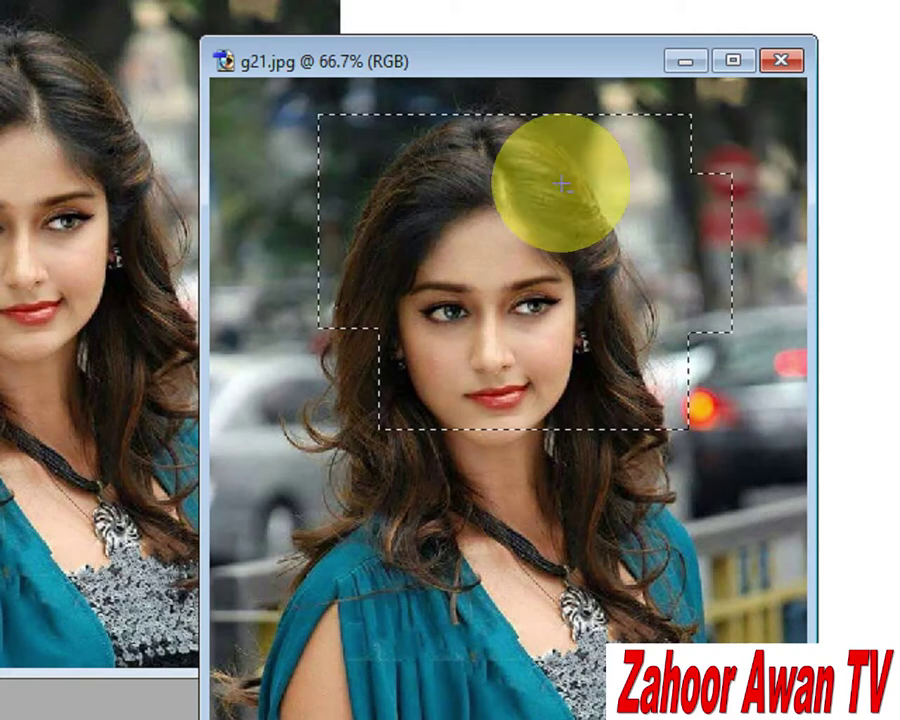
left_click_drag(280, 98, 378, 161)
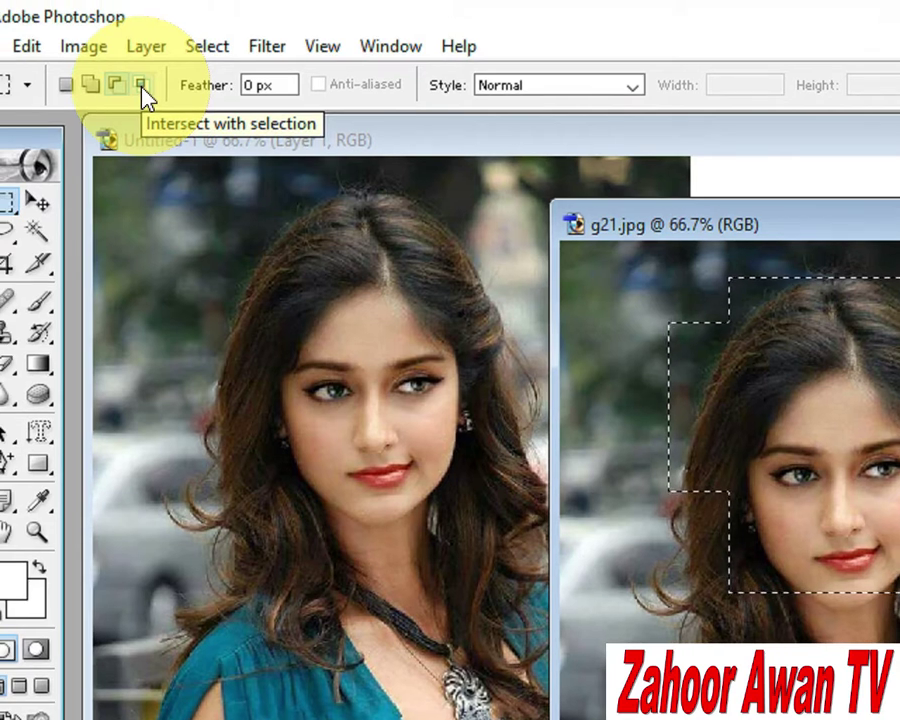
- In Intersect with selection mode, draw a rectangle overlapping the upper-right part of the selection in g21.jpg
left_click(143, 86)
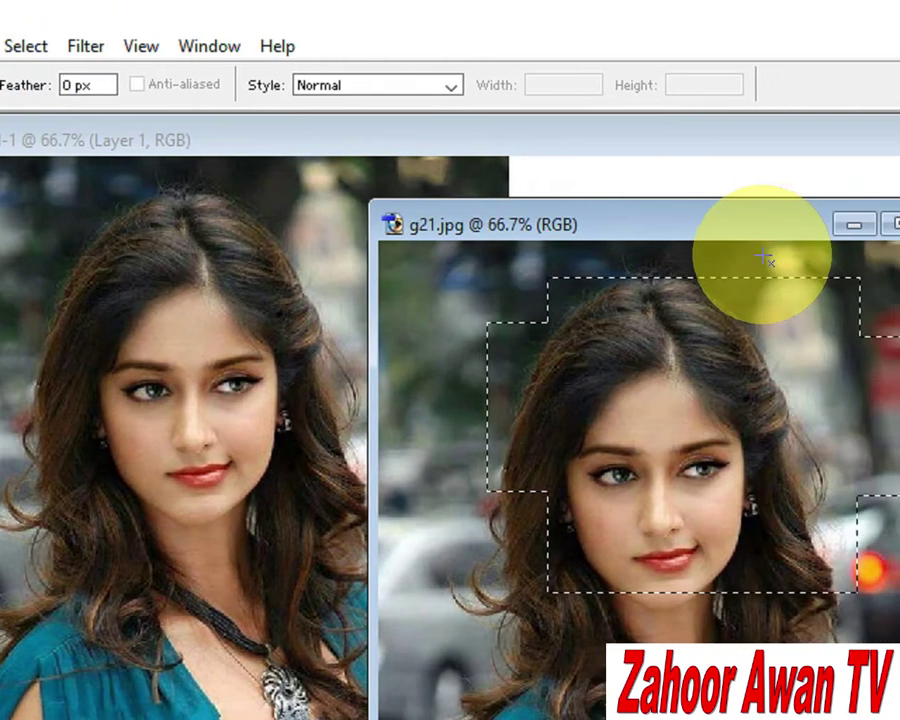
left_click_drag(790, 255, 851, 485)
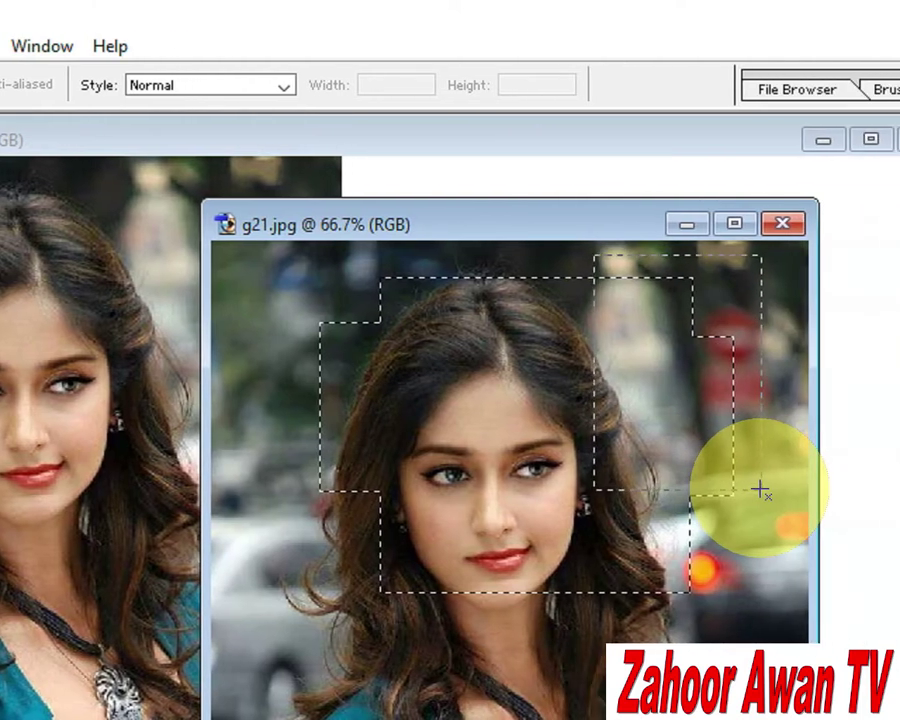
left_click_drag(760, 490, 757, 487)
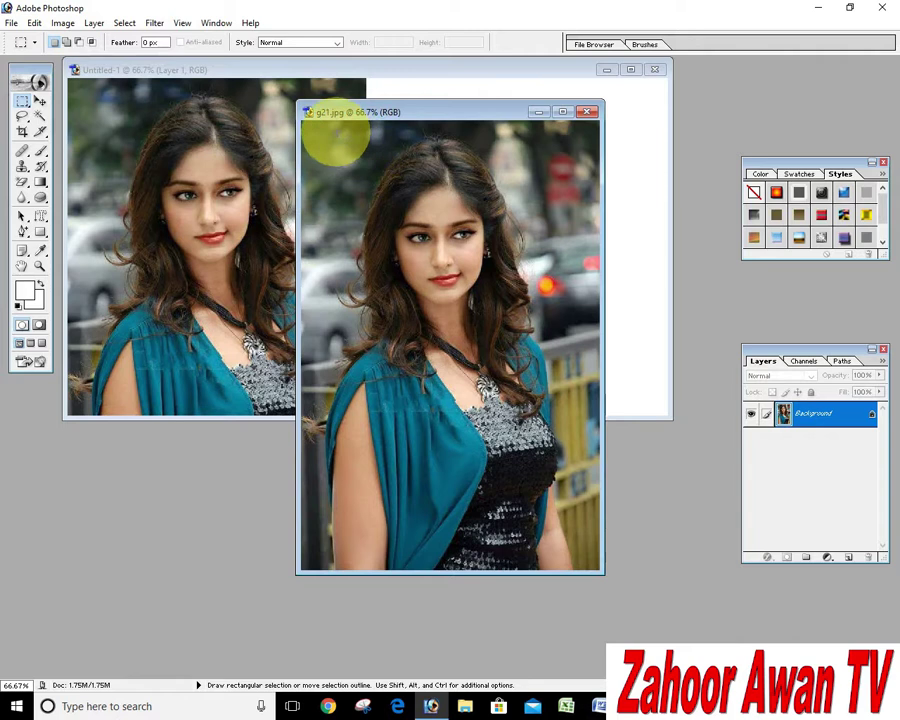
- Select the woman's head and shoulders in g21.jpg with a new rectangular marquee and copy that area into Untitled-1 beside the first photo
left_click_drag(336, 131, 575, 365)
left_click_drag(462, 110, 577, 293)
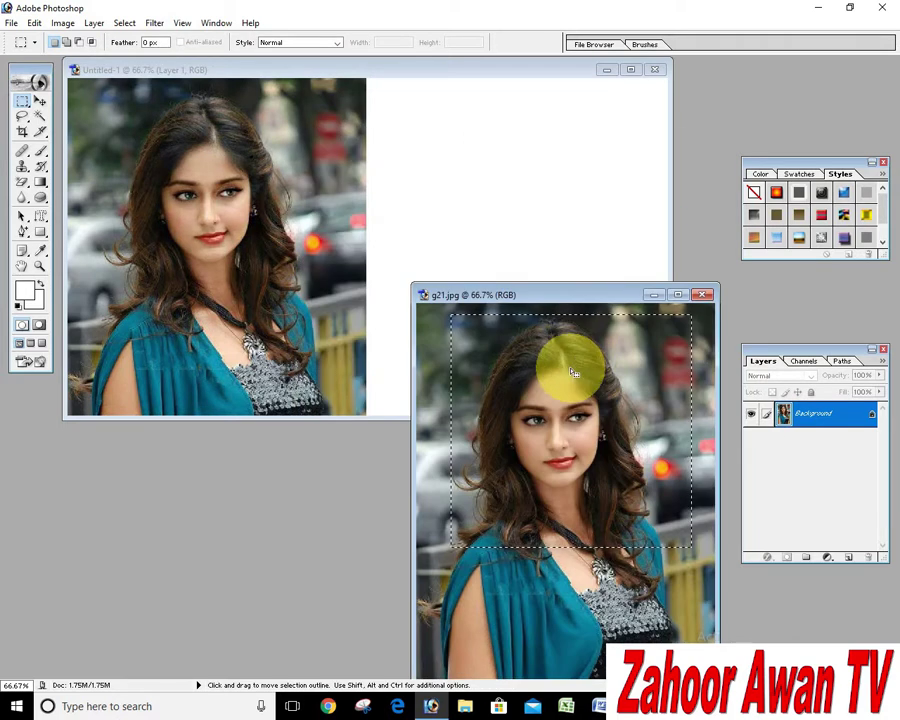
left_click(40, 102)
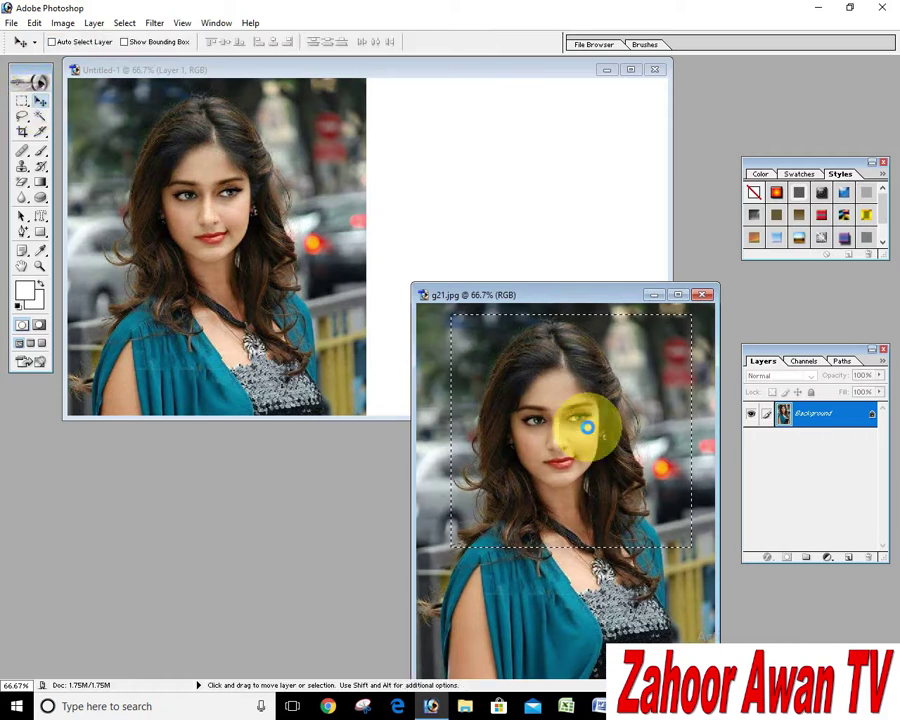
left_click_drag(586, 427, 508, 195)
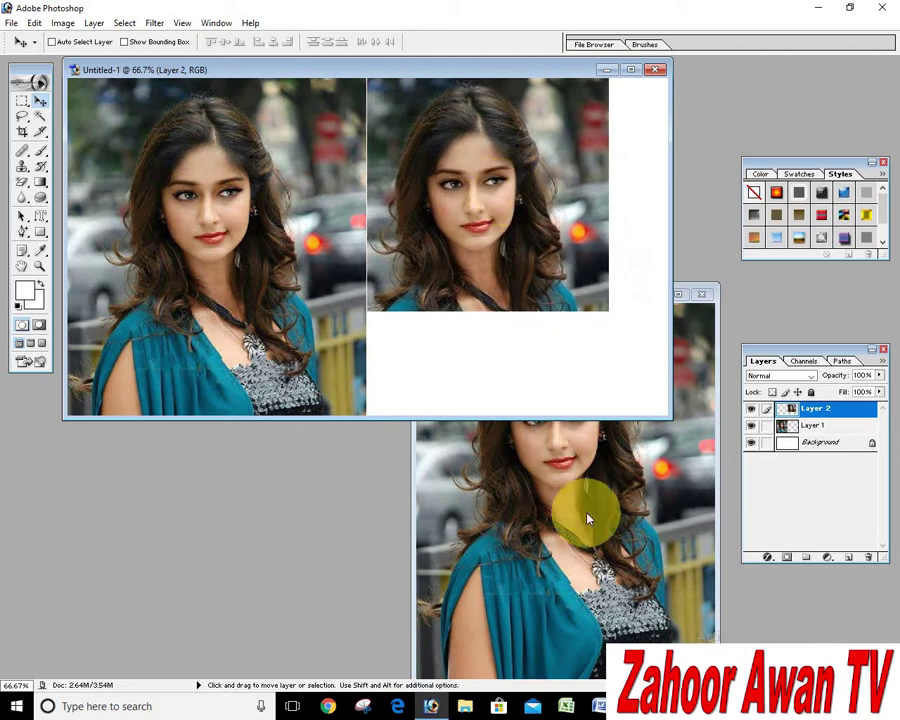
- Replace the rectangular selection in g21.jpg with an elliptical marquee selection around the woman's head
left_click(24, 102)
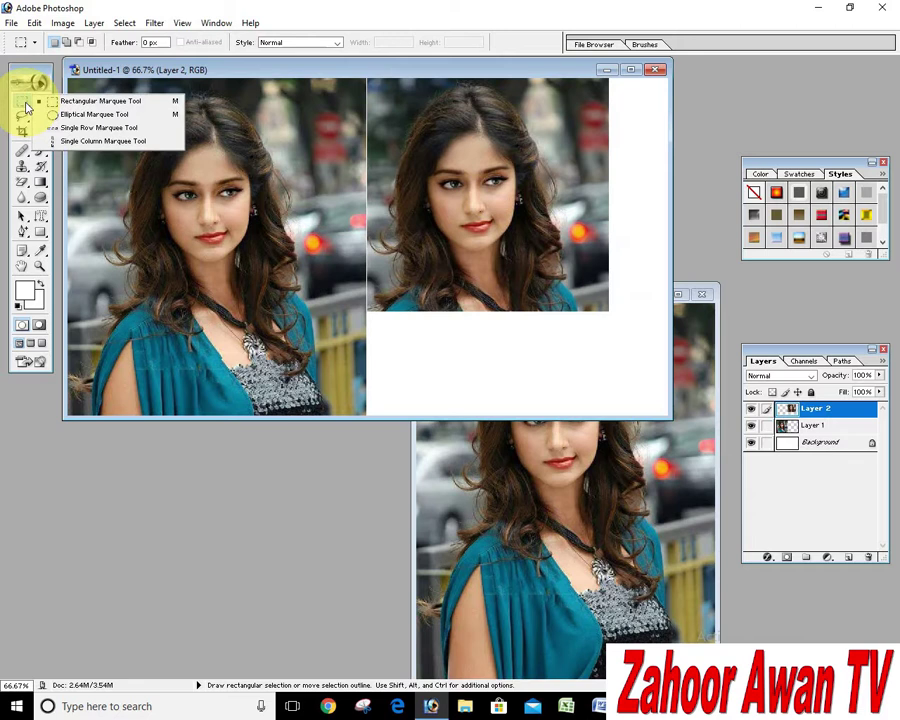
left_click(89, 116)
left_click(490, 455)
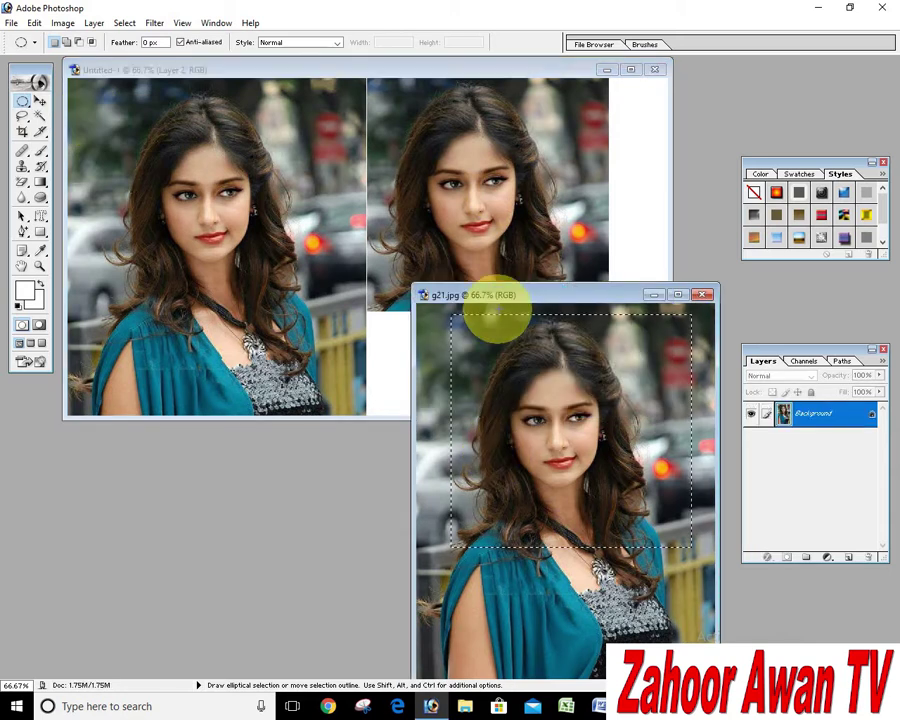
left_click(496, 312)
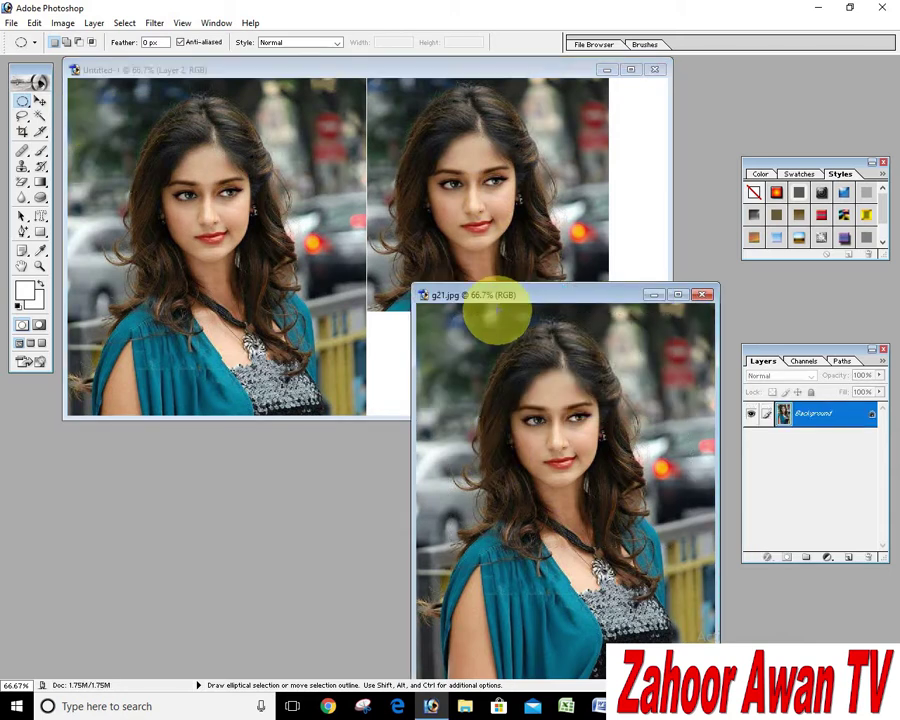
left_click_drag(654, 470, 673, 526)
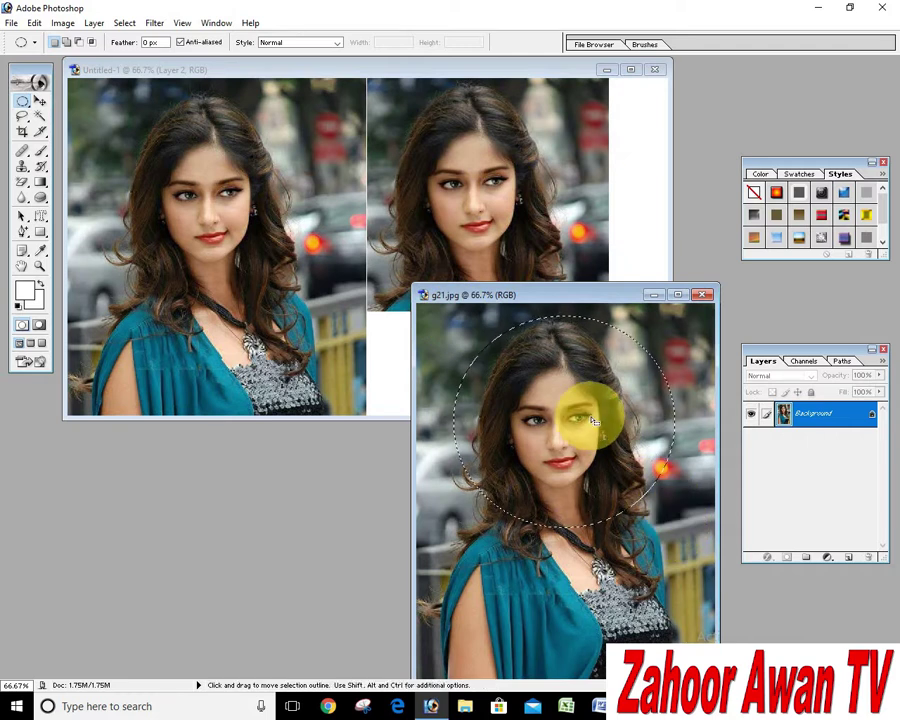
- Copy the elliptical selection into Untitled-1 over the first photo with the Move tool, and hide Layer 1
left_click(40, 101)
left_click_drag(515, 417, 239, 229)
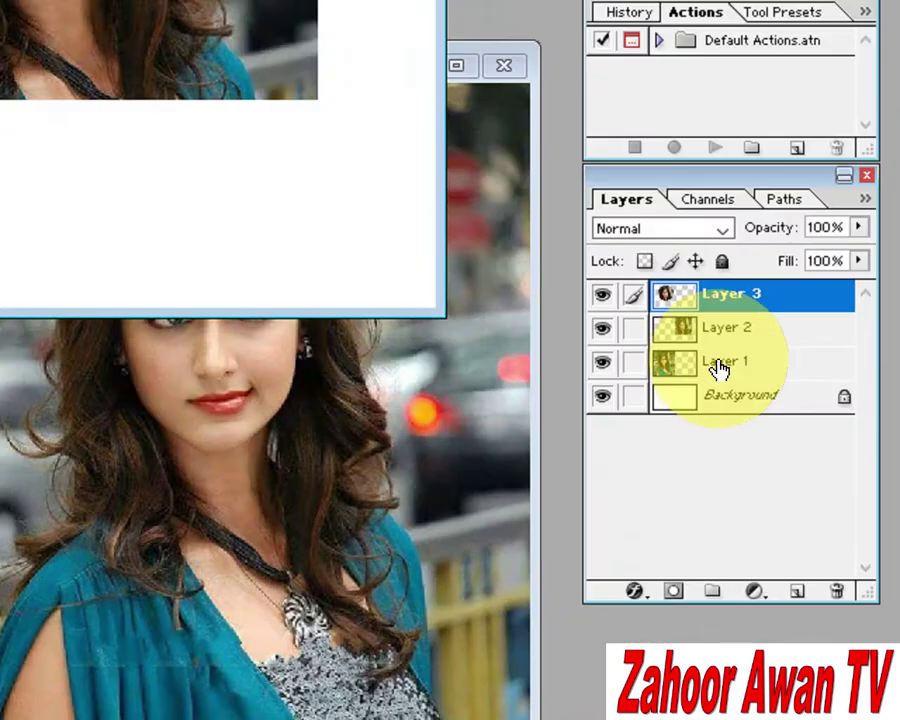
left_click(722, 367)
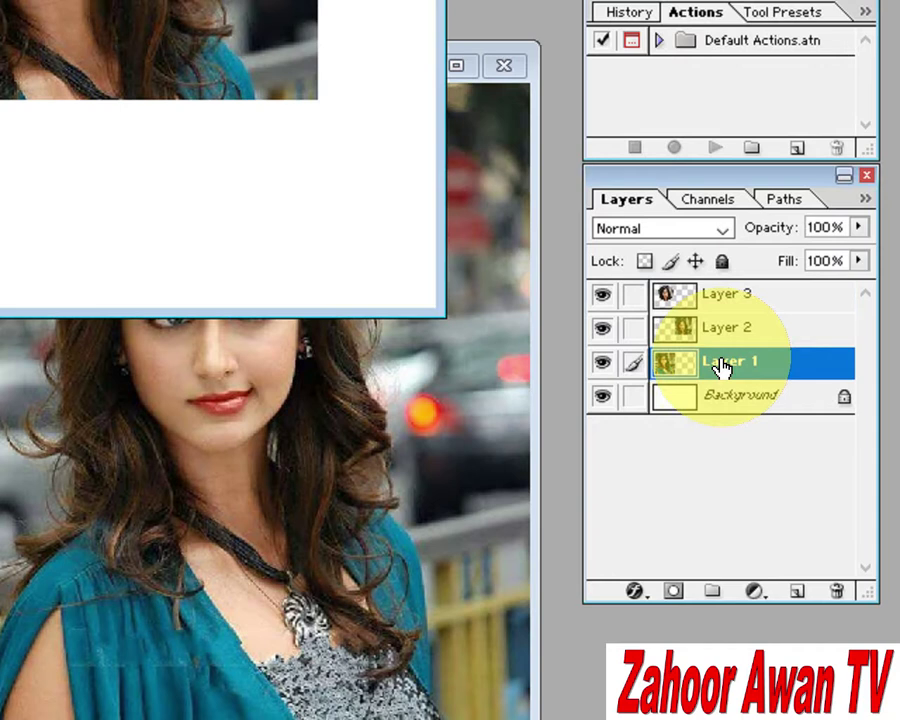
left_click(605, 366)
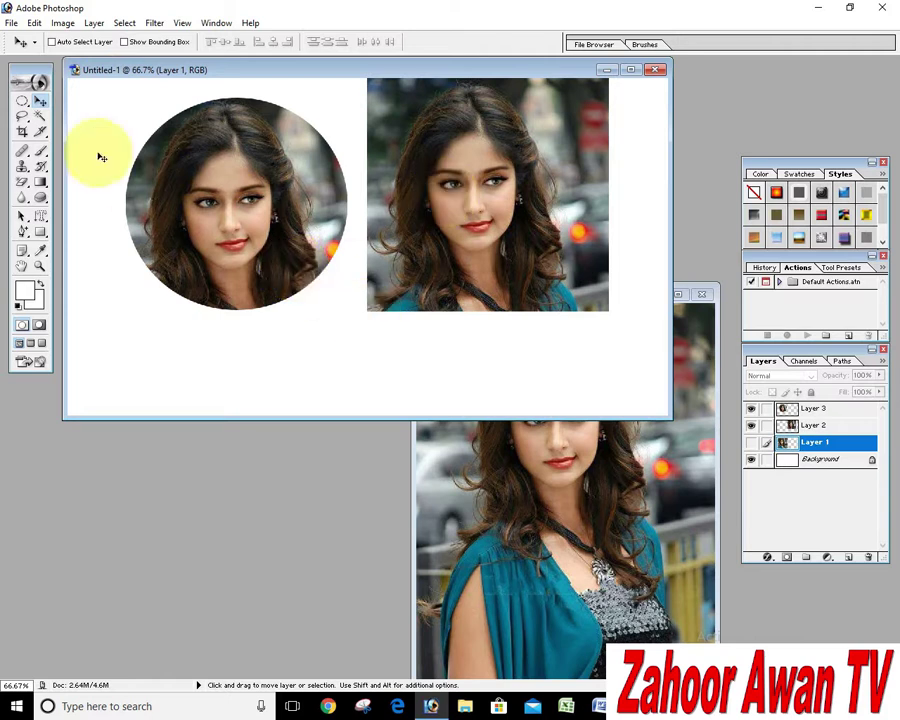
- Show the available marquee tool variants
left_click(22, 101)
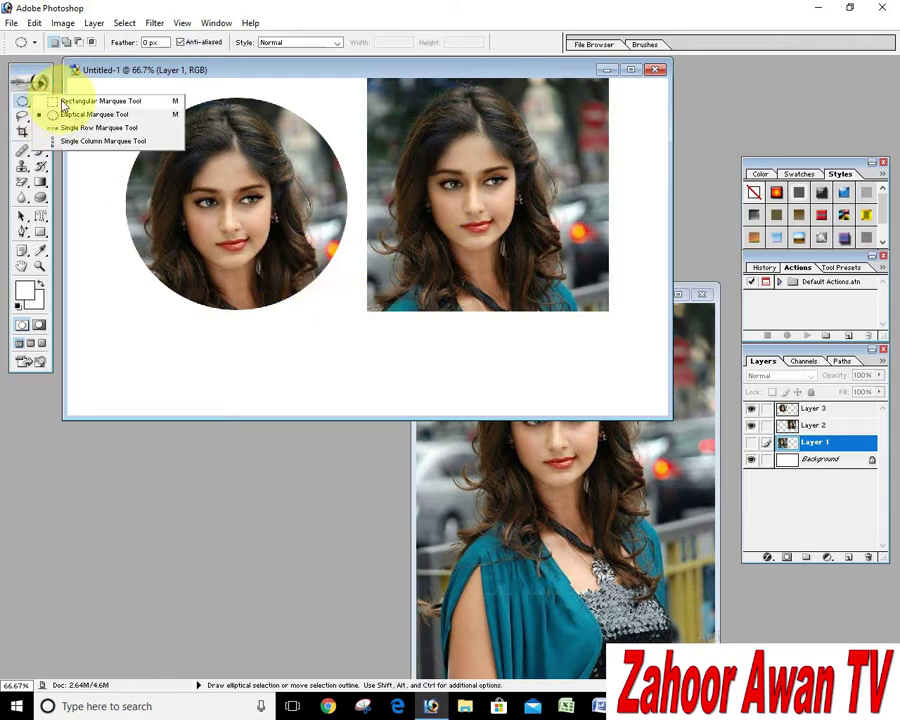